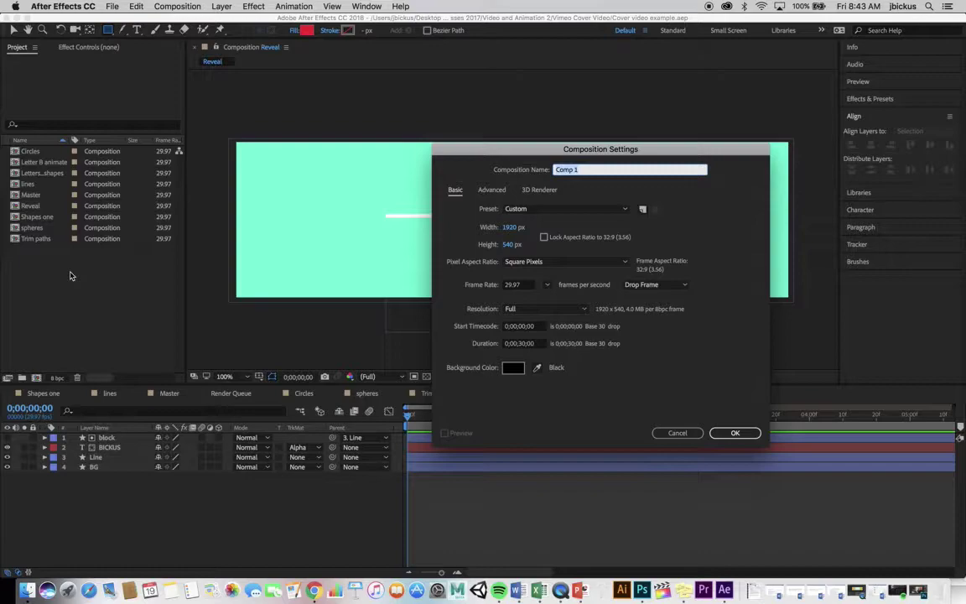
Create a 1920 x 540 px composition named "Mask for text"
type("Mask for text")
left_click(734, 432)
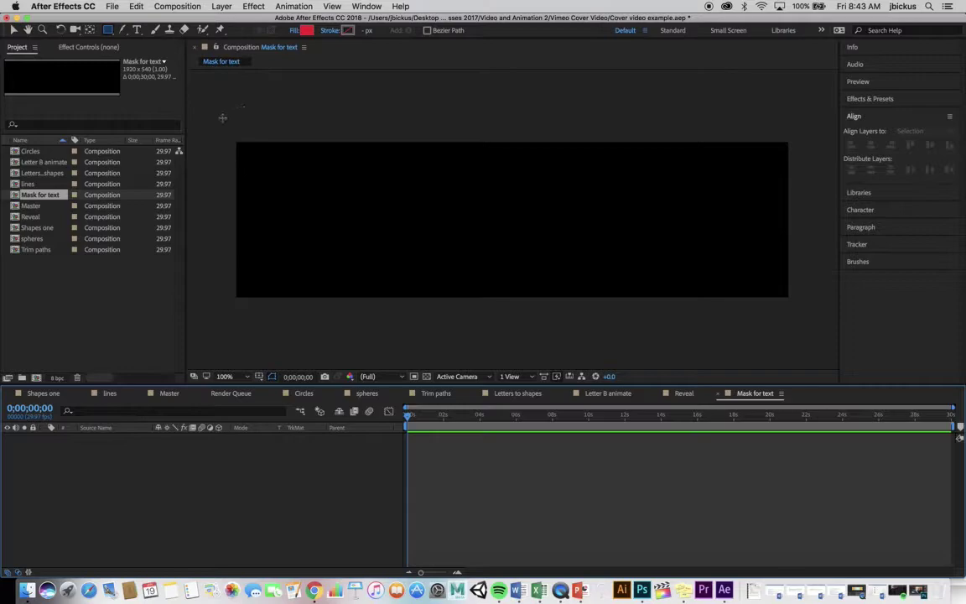
Draw a light-blue filled rectangle without stroke that extends slightly past all edges of the composition
left_click(307, 30)
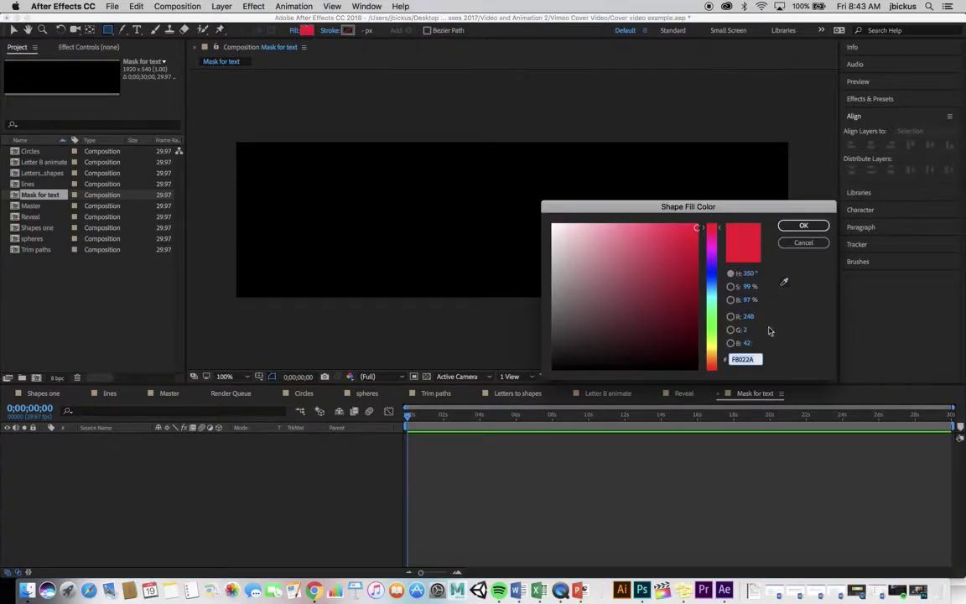
left_click(713, 294)
left_click(802, 225)
left_click_drag(224, 138, 816, 306)
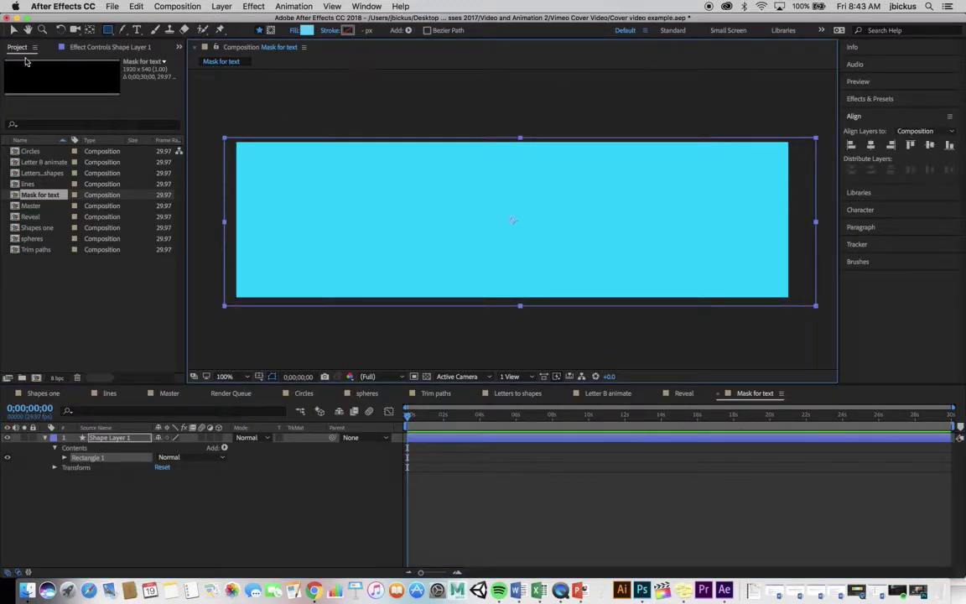
left_click(15, 29)
left_click(372, 128)
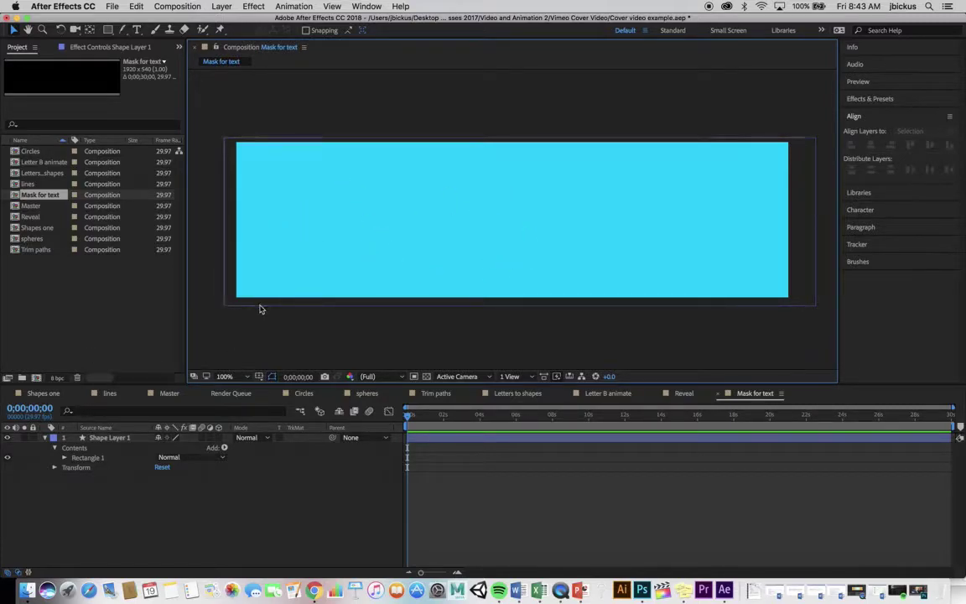
Collapse the rectangle's shape layer and rename it "BG"
left_click(48, 442)
left_click(47, 438)
left_click(113, 437)
key("Return")
type("BG")
left_click(119, 473)
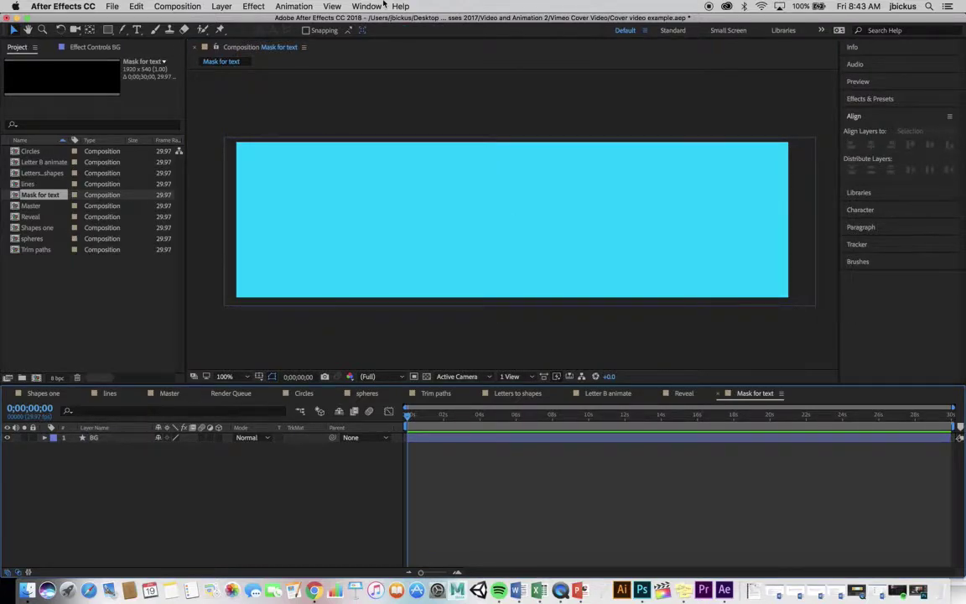
Add a white text layer with the surname in capitals over the blue background, using Letter Gothic Std at 218 px
key("super+t")
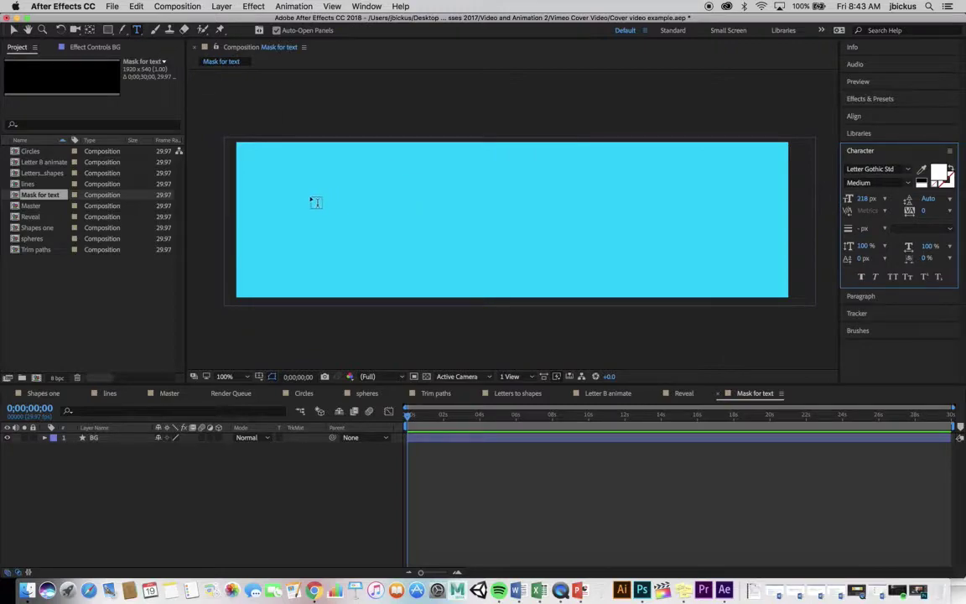
left_click(353, 210)
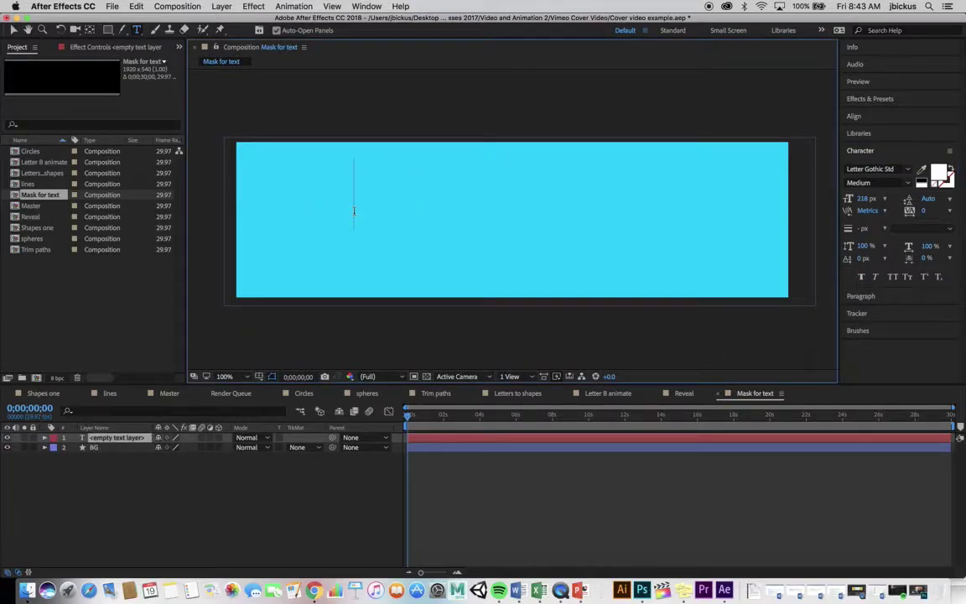
type("BICKUS")
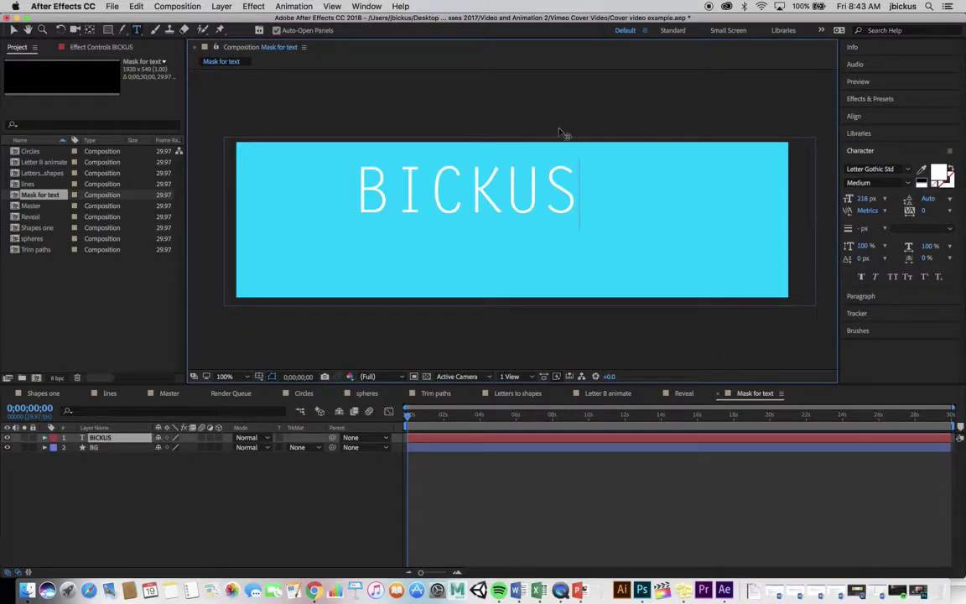
left_click(14, 29)
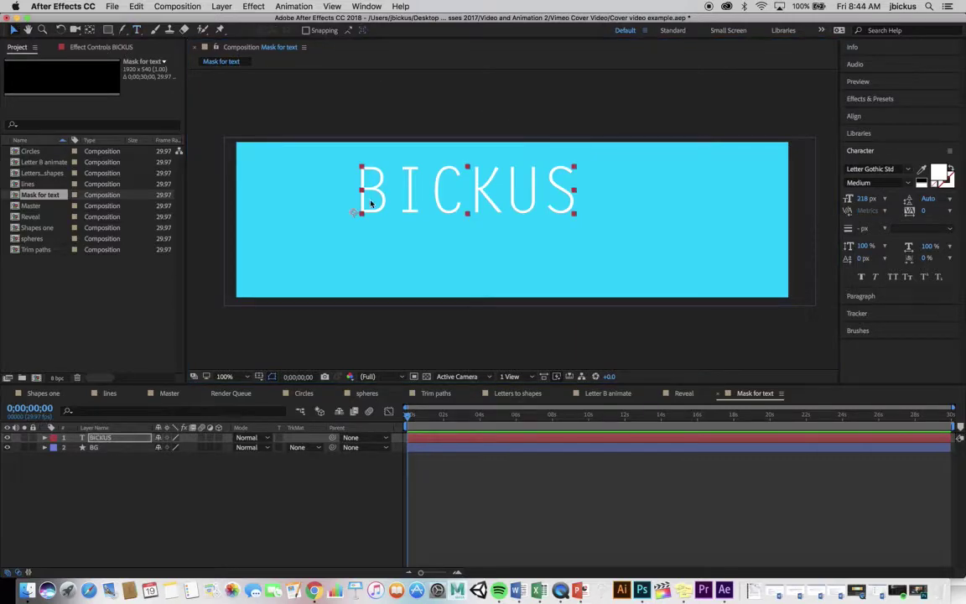
Center the text layer's anchor point in its layer content
left_click(222, 6)
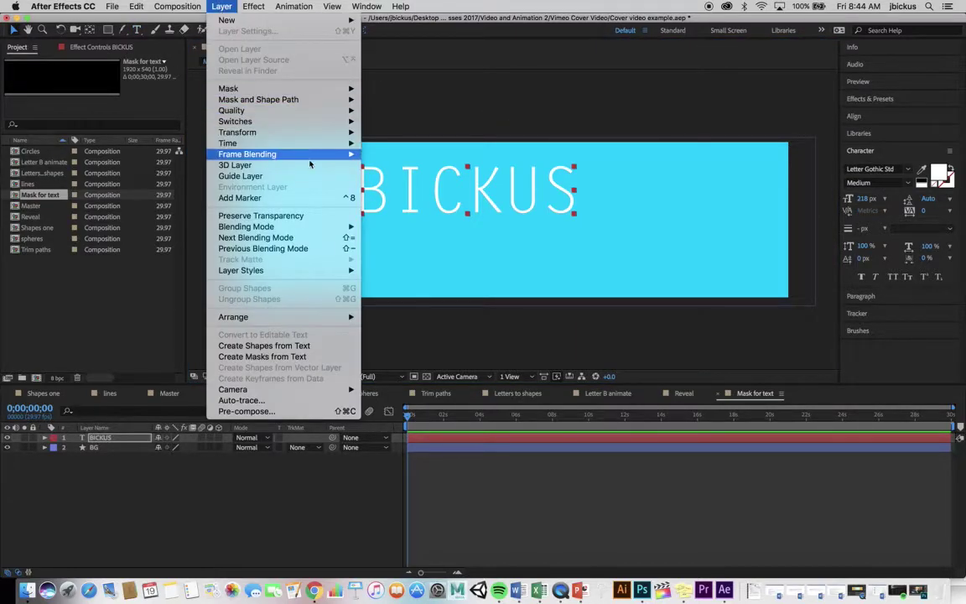
mouse_move(307, 132)
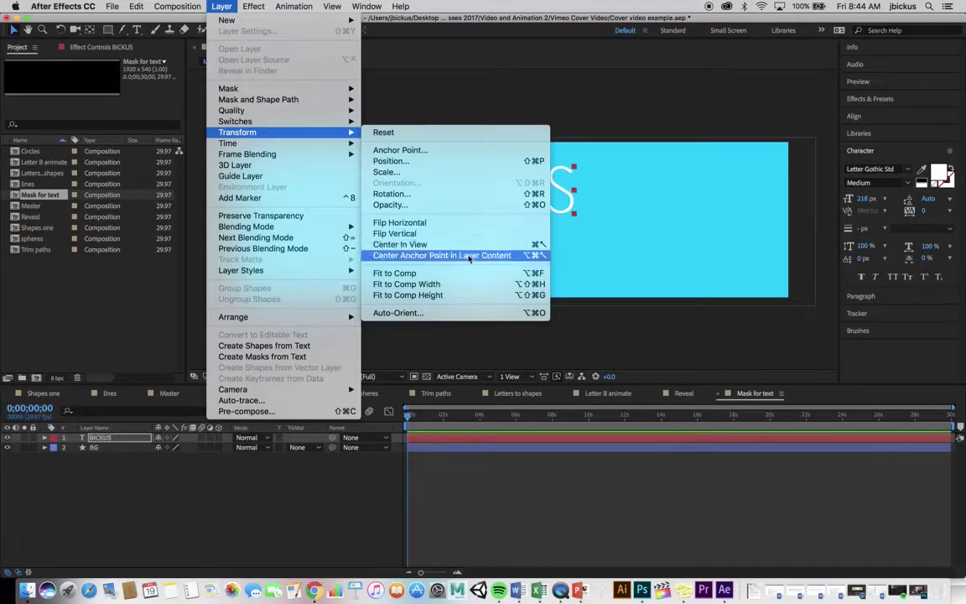
left_click(468, 255)
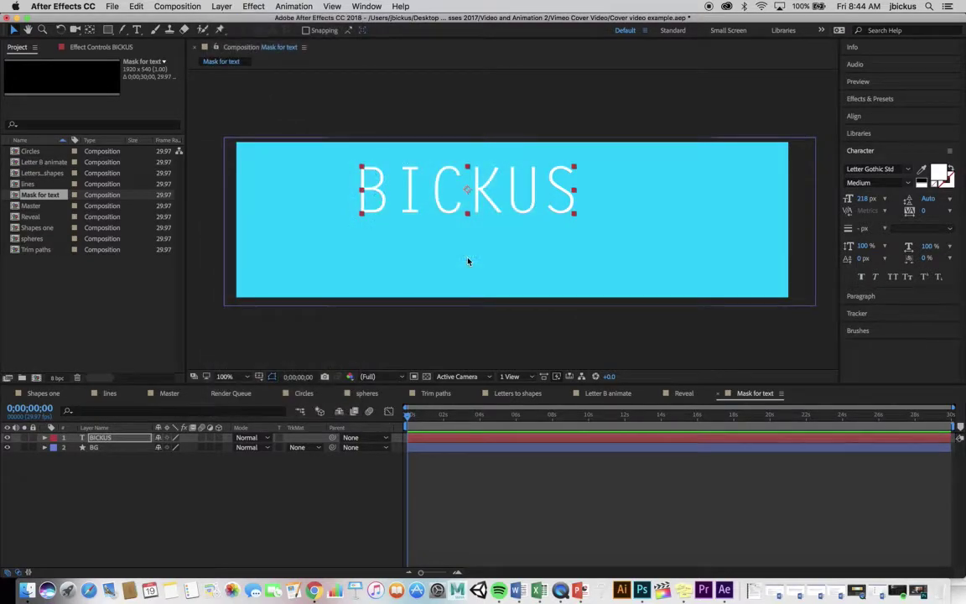
Center the text horizontally in the composition and move it down into the lower half of the background
left_click(853, 115)
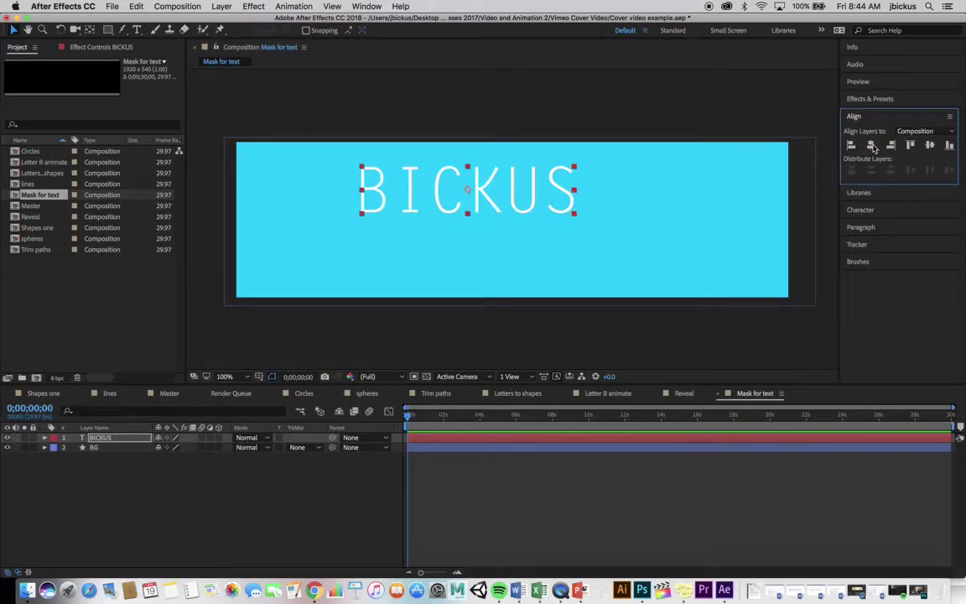
left_click(871, 144)
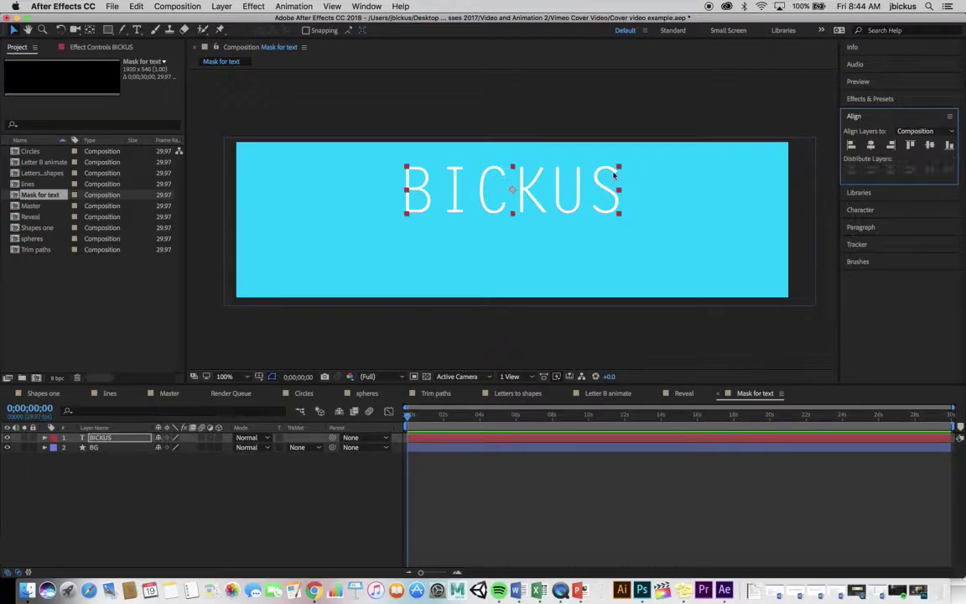
left_click_drag(480, 193, 476, 257)
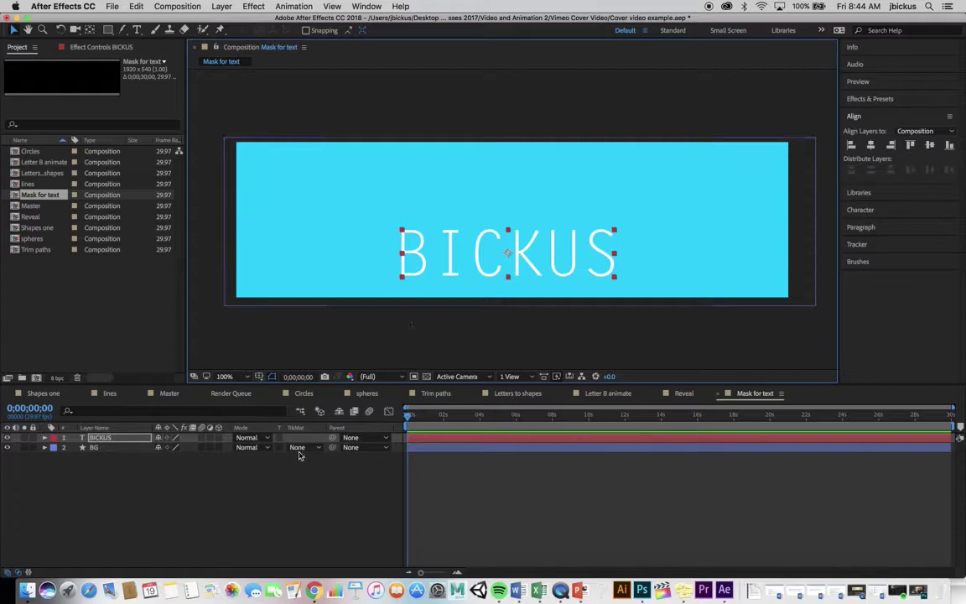
left_click(159, 487)
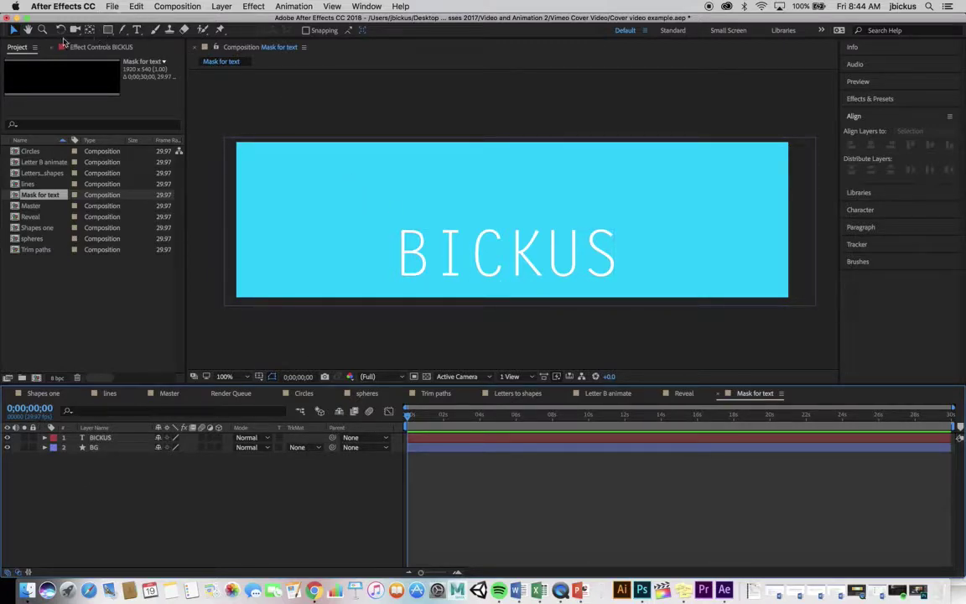
Draw a straight horizontal line with the Pen tool just above the text, slightly wider than the word
left_click(108, 30)
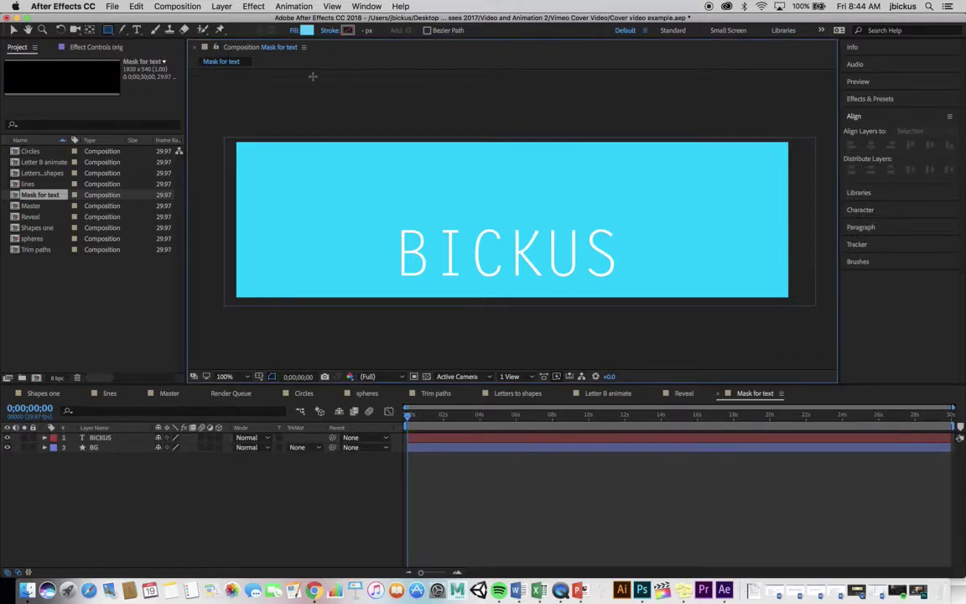
left_click(124, 30)
left_click(167, 29)
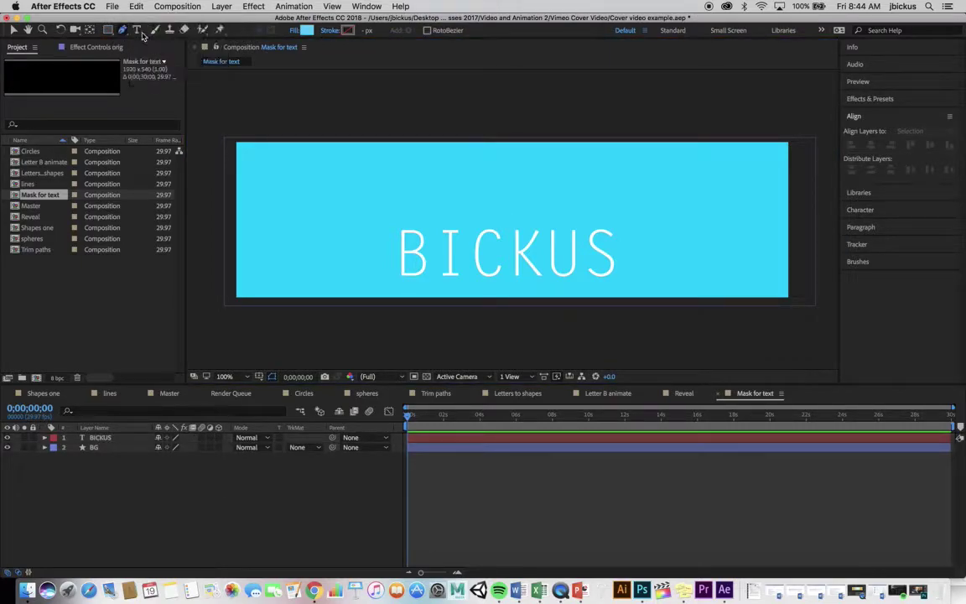
left_click(379, 213)
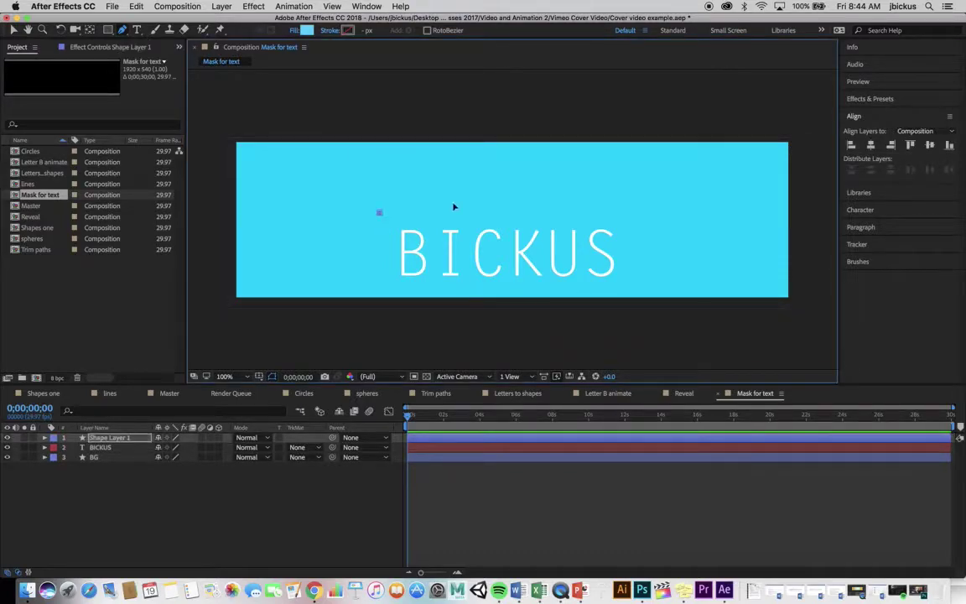
left_click(635, 213)
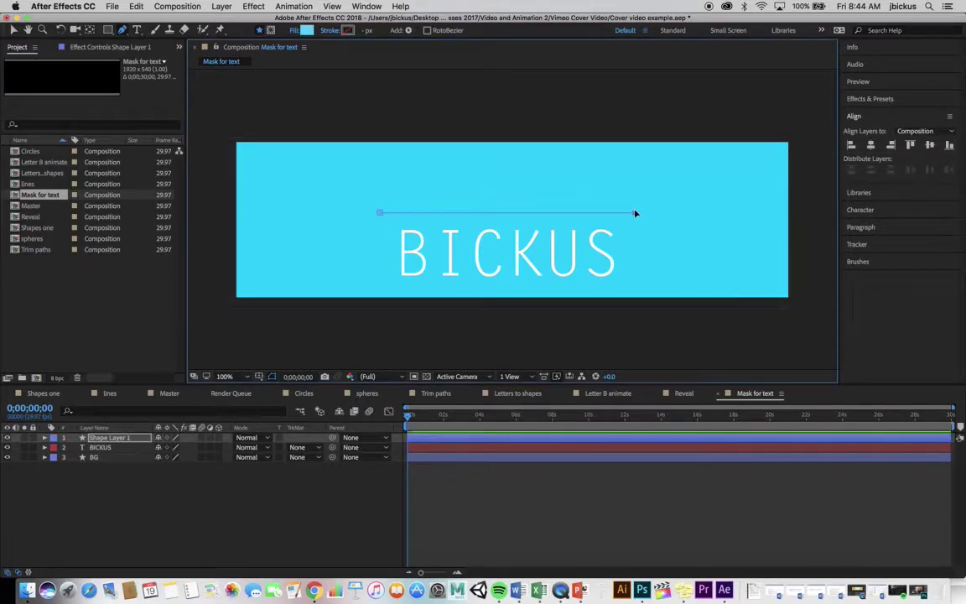
Remove the line's fill and give it a white stroke 9 px wide
left_click(307, 32, "alt")
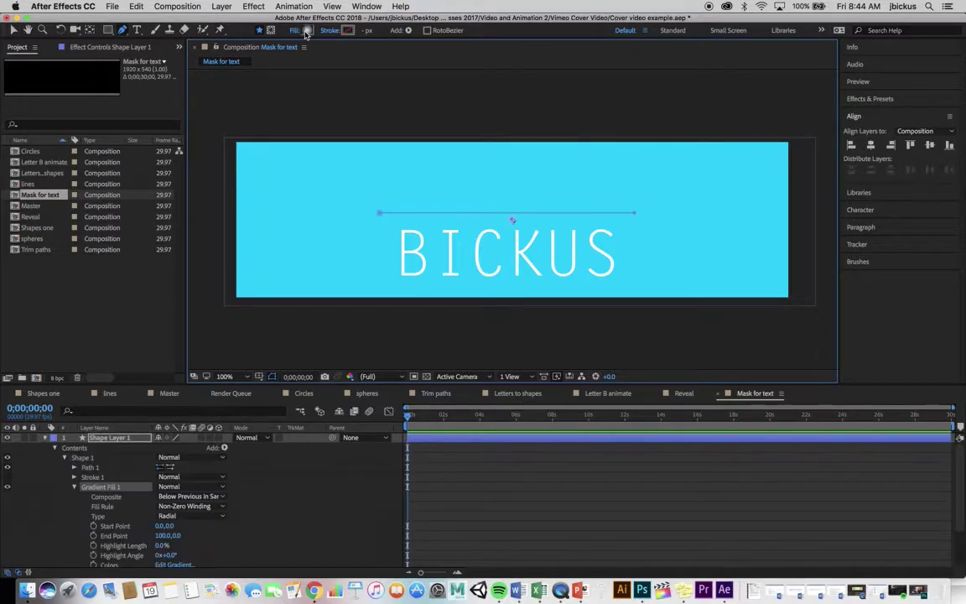
left_click(352, 32, "alt")
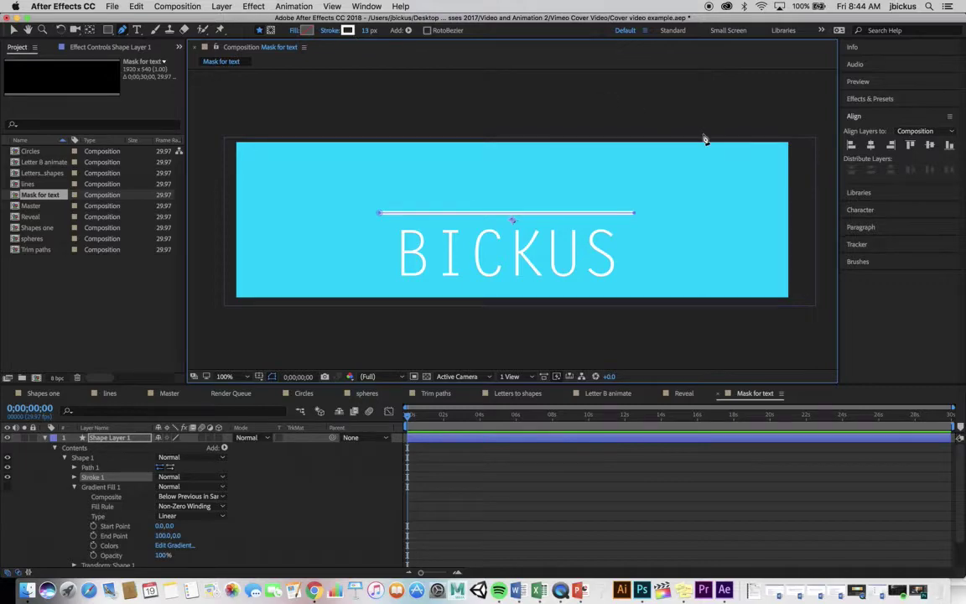
mouse_move(365, 37)
left_mouse_down()
mouse_move(379, 35)
mouse_move(365, 34)
left_mouse_up()
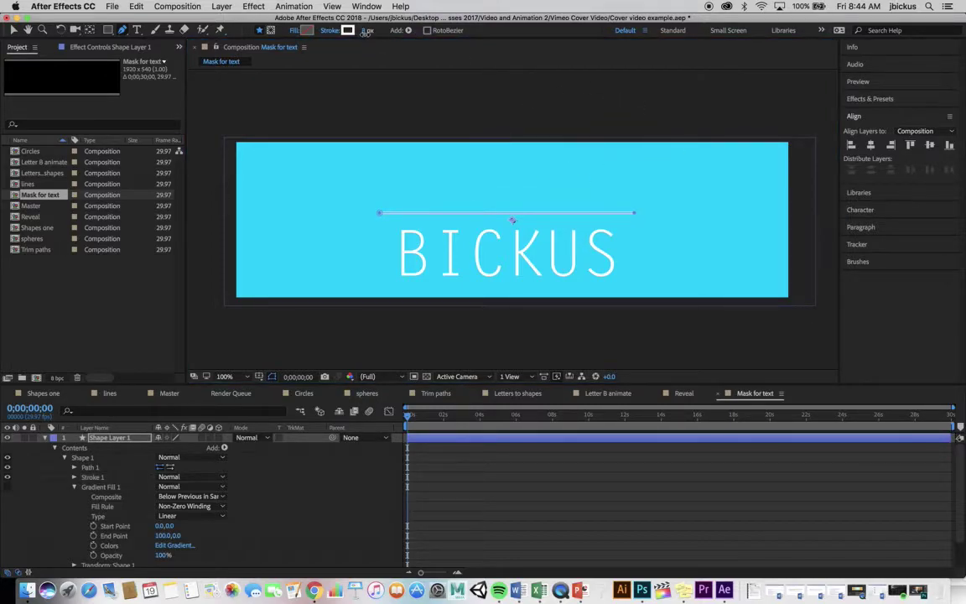
key("v")
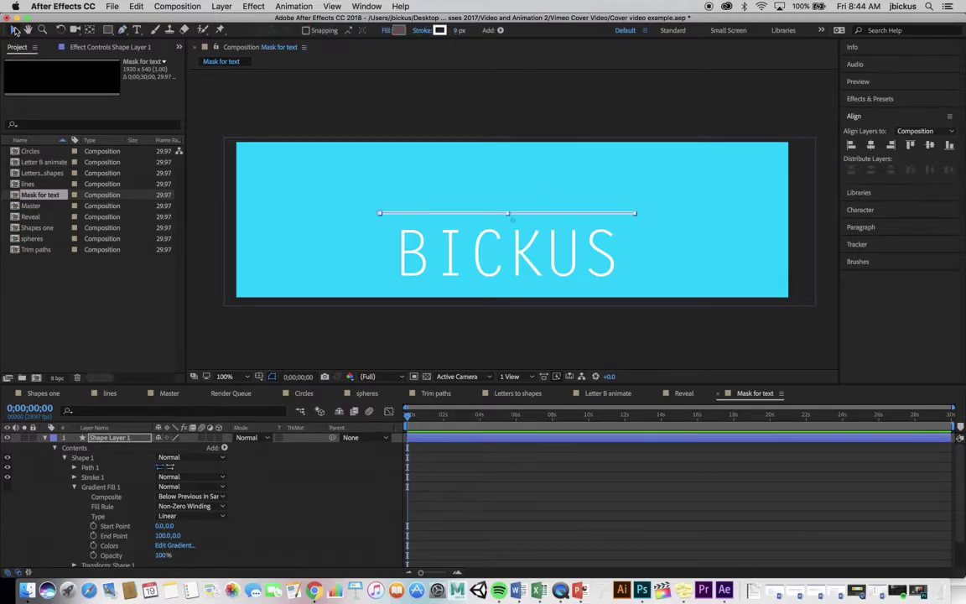
left_click(358, 86)
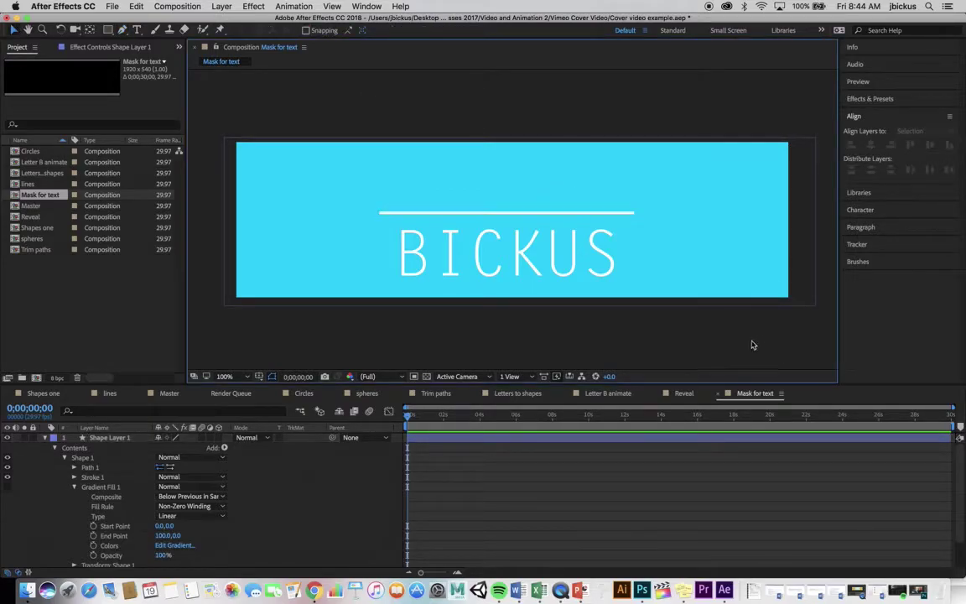
Collapse the new line's shape layer and rename it "Line"
left_click(44, 437)
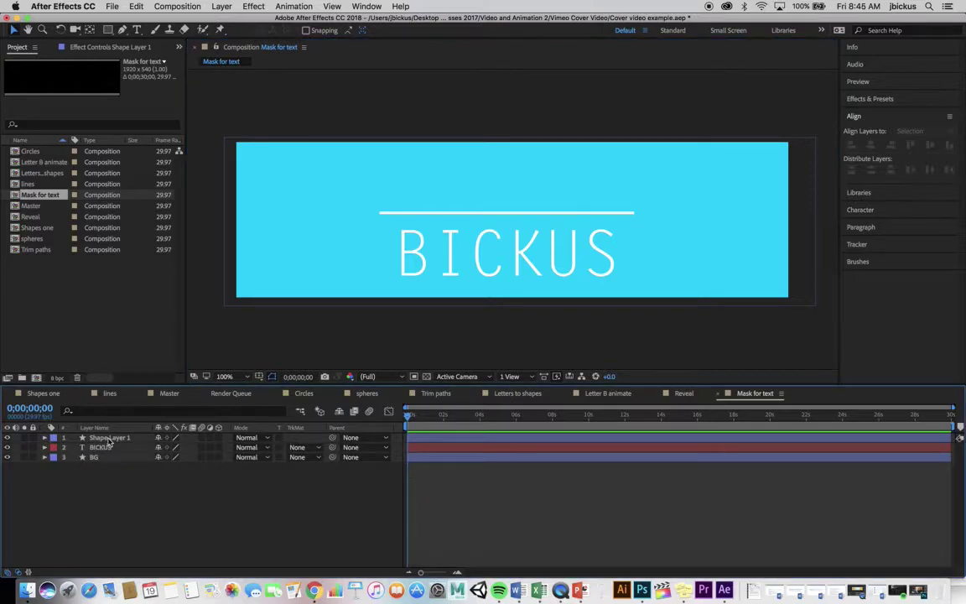
left_click(108, 438)
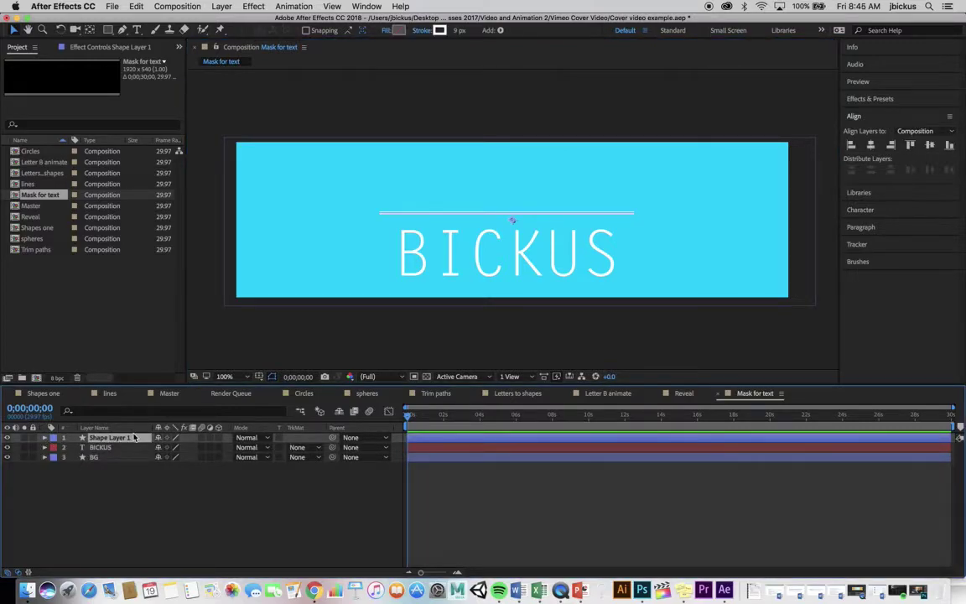
key("Return")
type("Line")
left_click(130, 536)
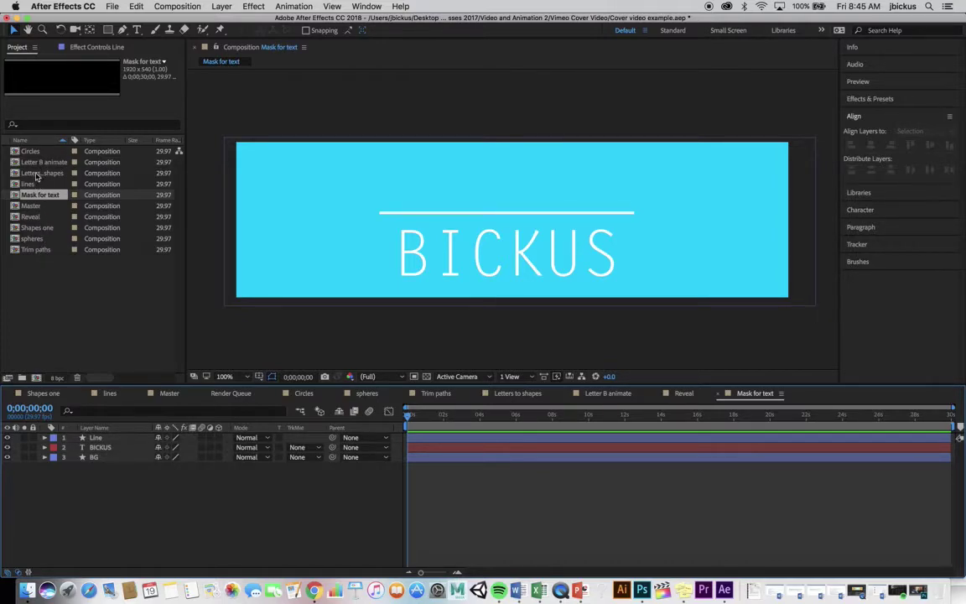
Review the animation in the Reveal composition by scrubbing its timeline, and return to the "Mask for text" composition
double_click(32, 216)
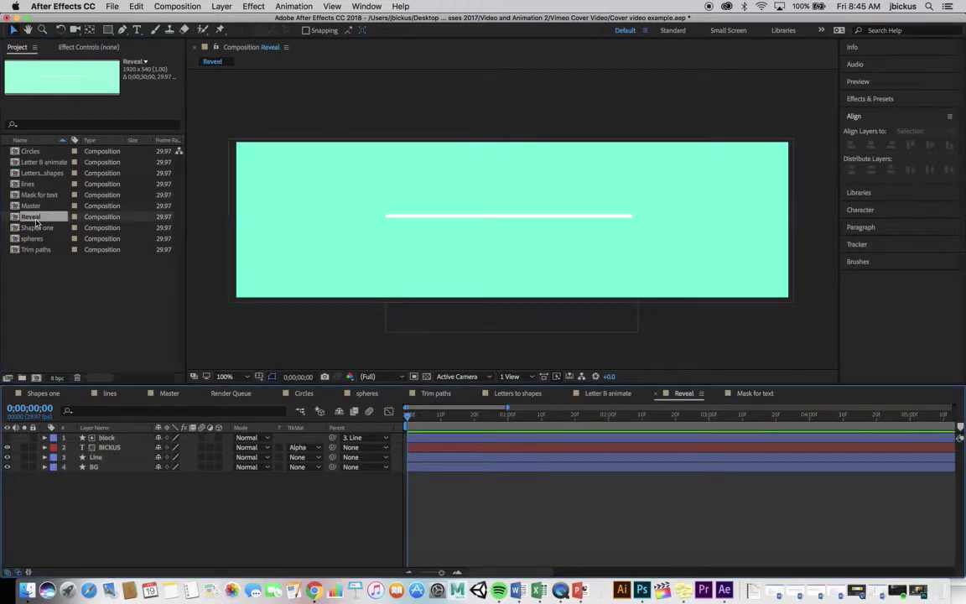
left_click_drag(407, 420, 390, 383)
double_click(39, 194)
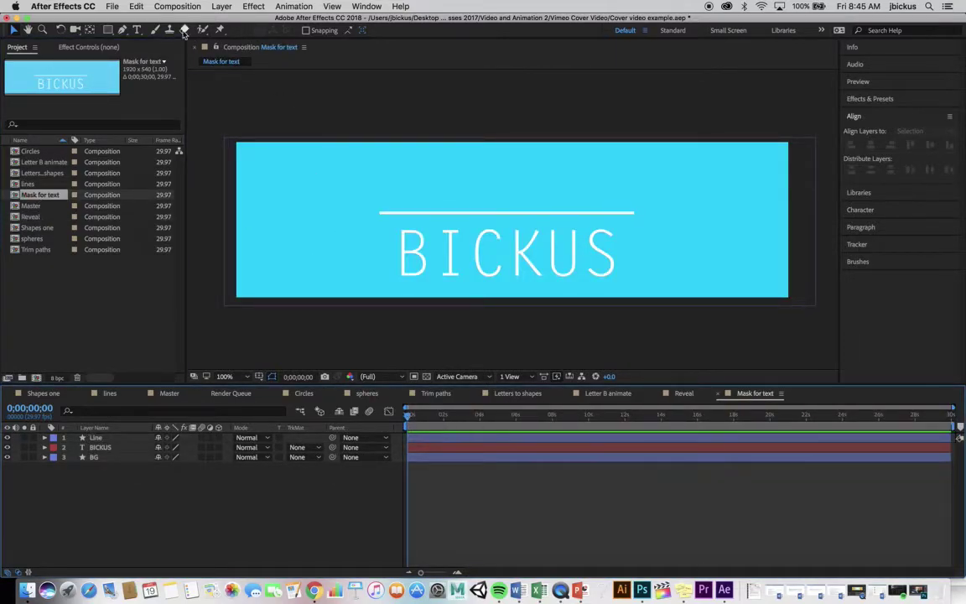
Draw a rectangle directly above the line, wider than the line, with no stroke and a red fill (FB3038)
left_click(107, 31)
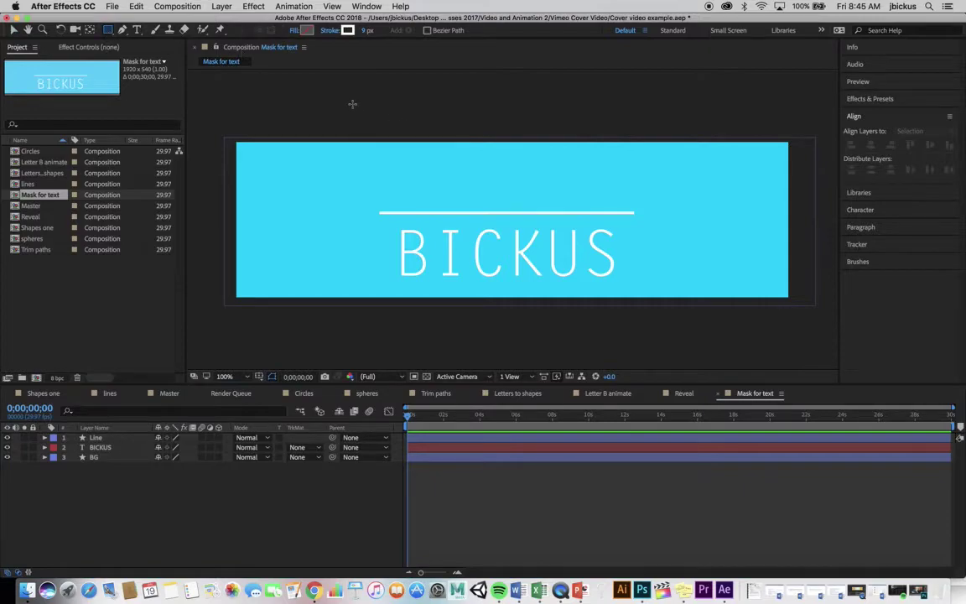
mouse_move(355, 100)
left_mouse_down()
mouse_move(507, 172)
mouse_move(644, 196)
mouse_move(652, 210)
left_mouse_up()
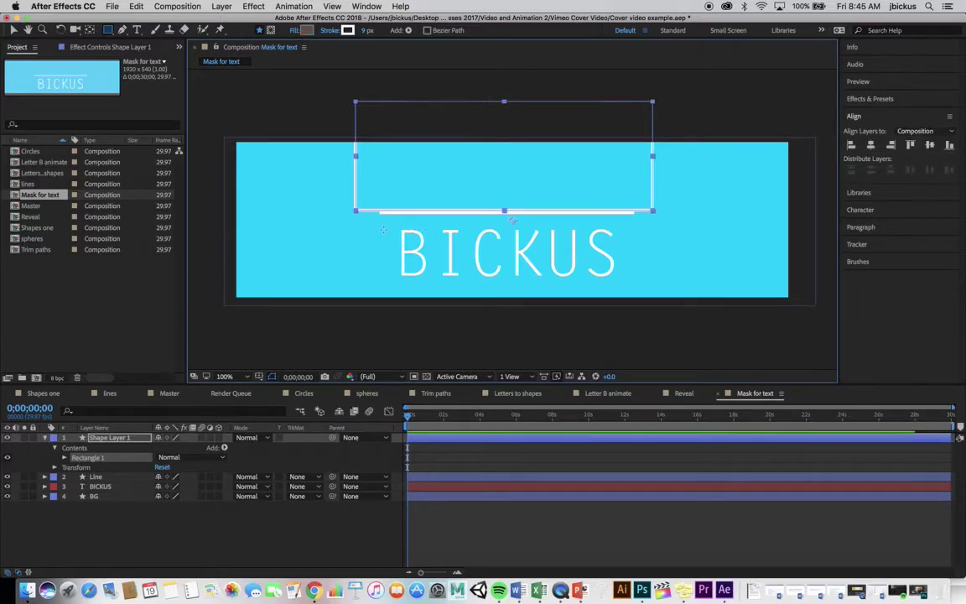
left_click(347, 31, "alt")
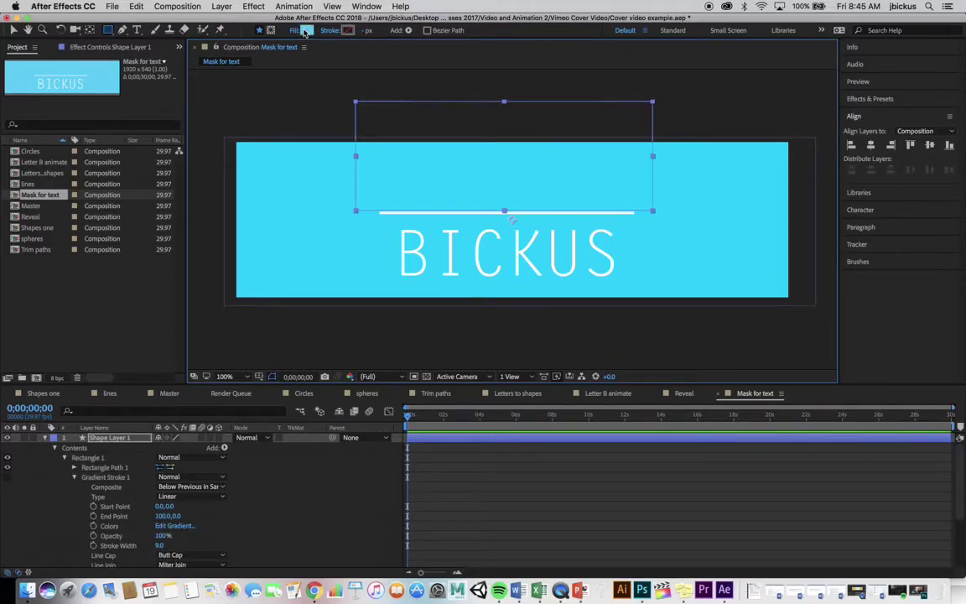
left_click(307, 30)
left_click(716, 236)
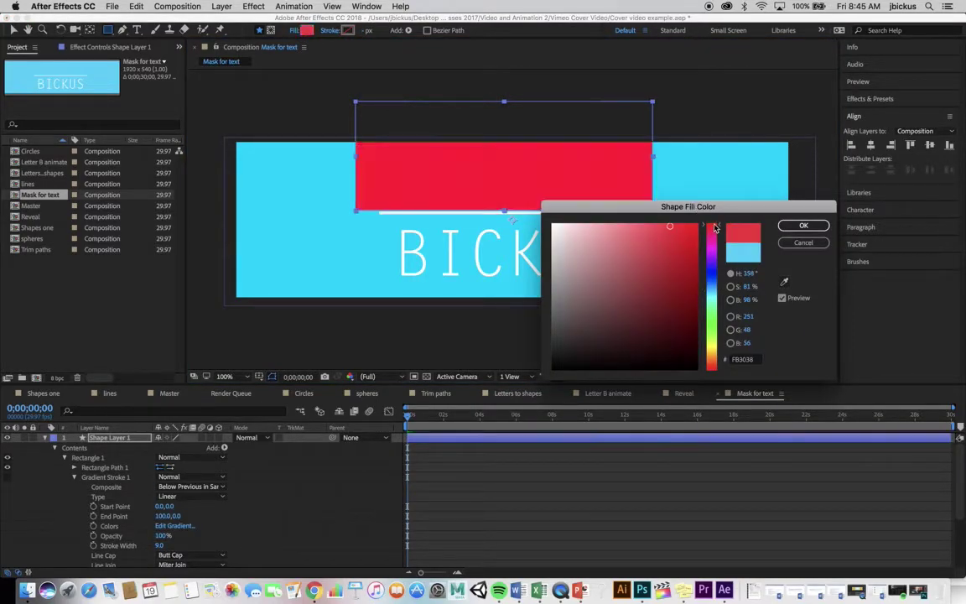
left_click(803, 225)
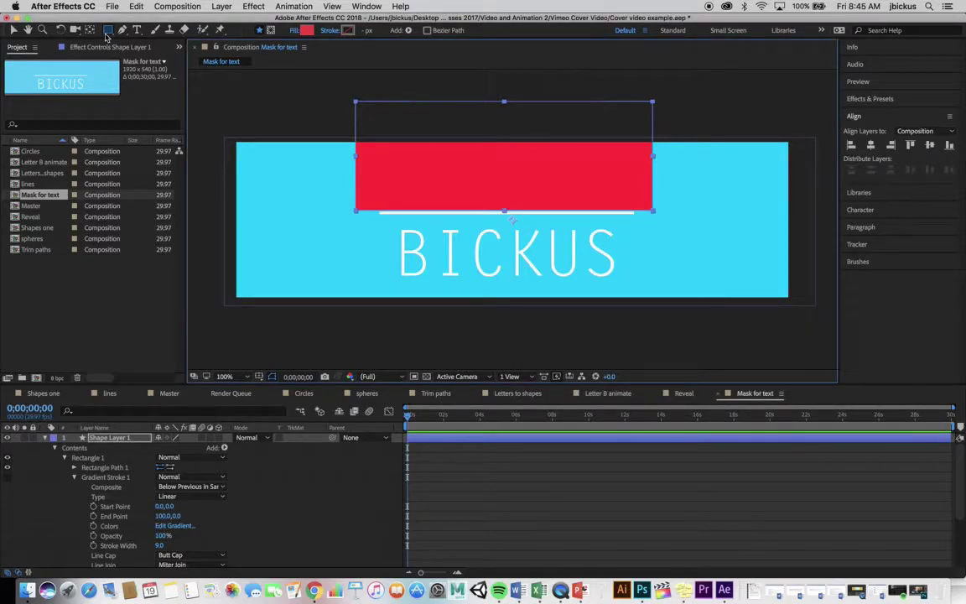
Nudge the red rectangle down four steps so its lower edge meets the white line
key("v")
left_click(707, 117)
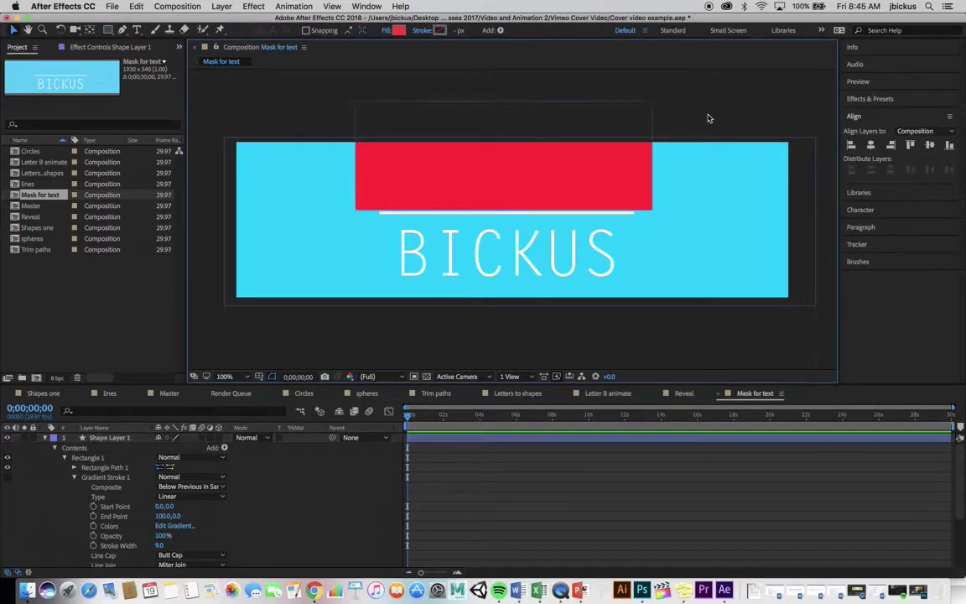
left_click(532, 166)
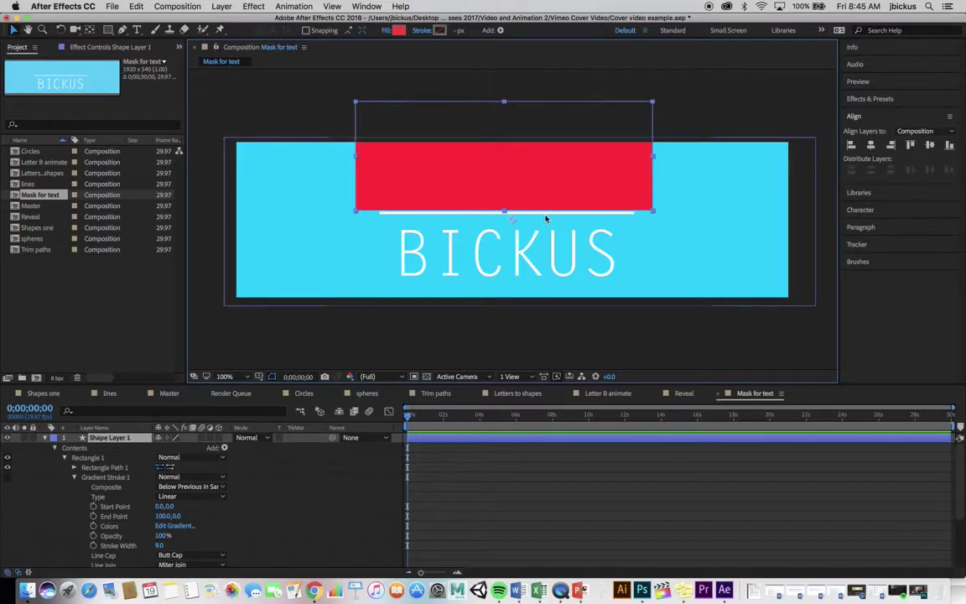
key("Down")
key("Down")
key("Down")
key("Down")
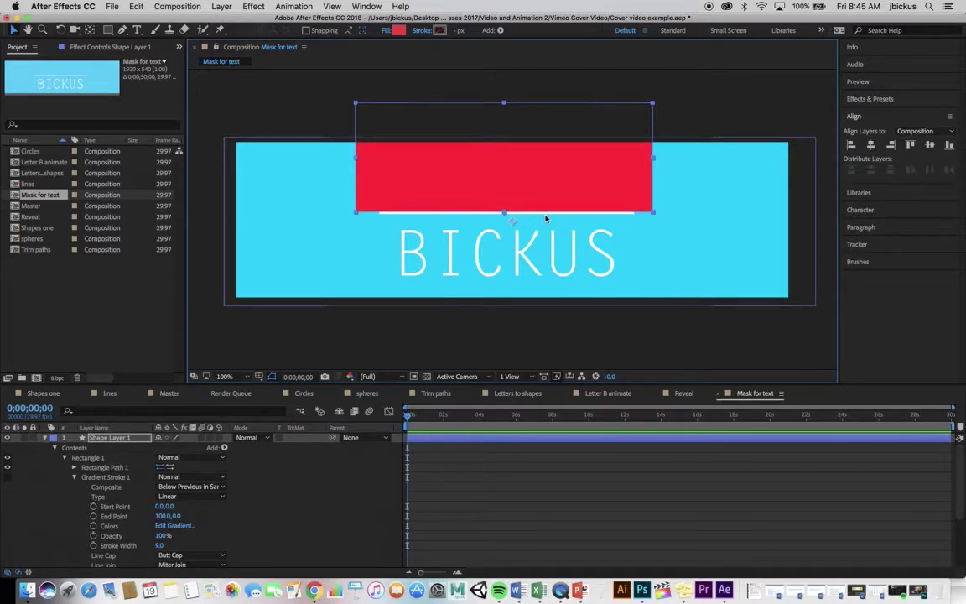
left_click(701, 112)
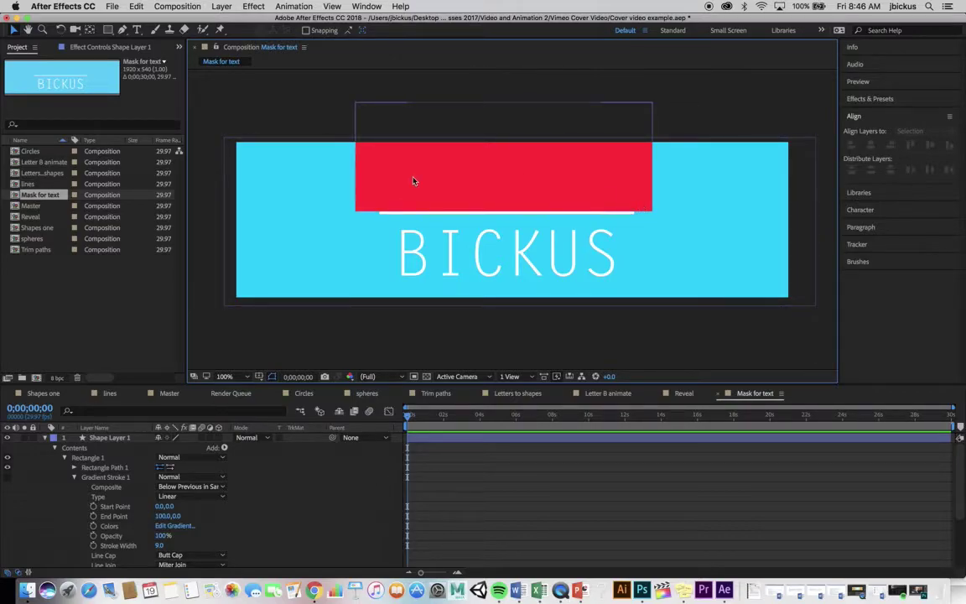
Collapse the red rectangle's shape layer and rename it "mask"
left_click(98, 443)
key("u")
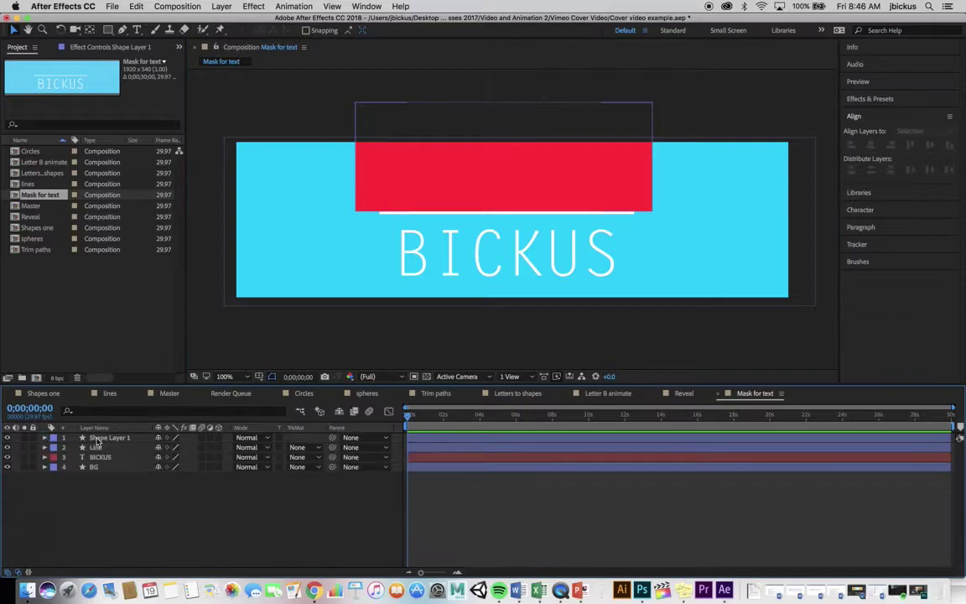
left_click(98, 440)
key("Return")
type("m")
left_click(129, 545)
Move the text layer directly beneath the mask layer and set its track matte to Alpha Matte "mask"
left_click_drag(101, 457, 105, 449)
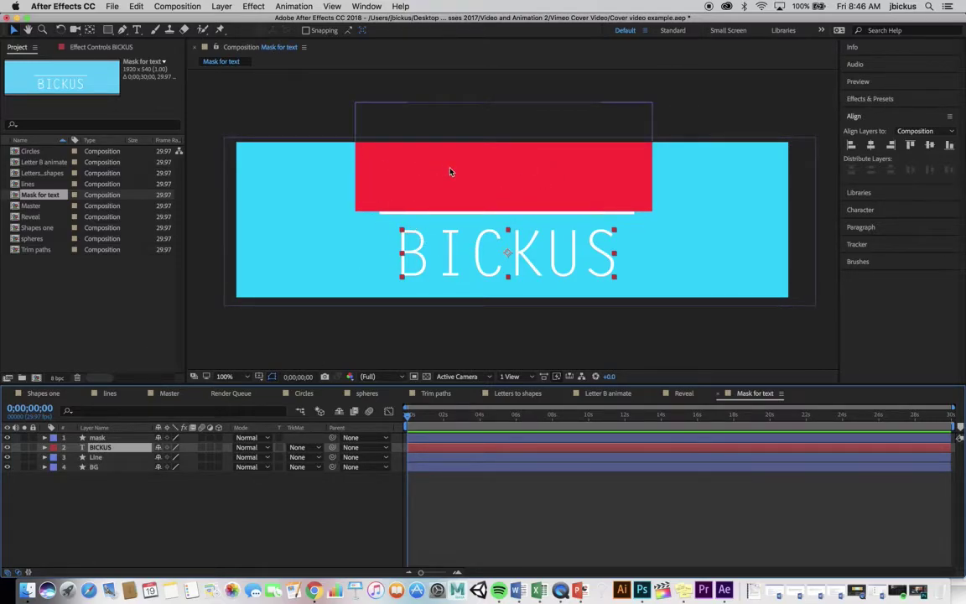
left_click(317, 447)
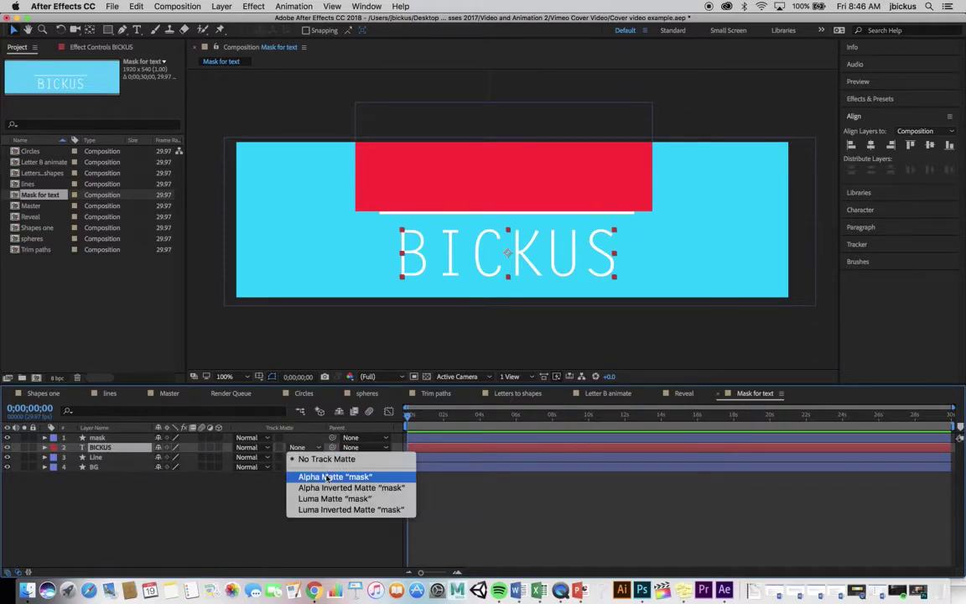
left_click(328, 478)
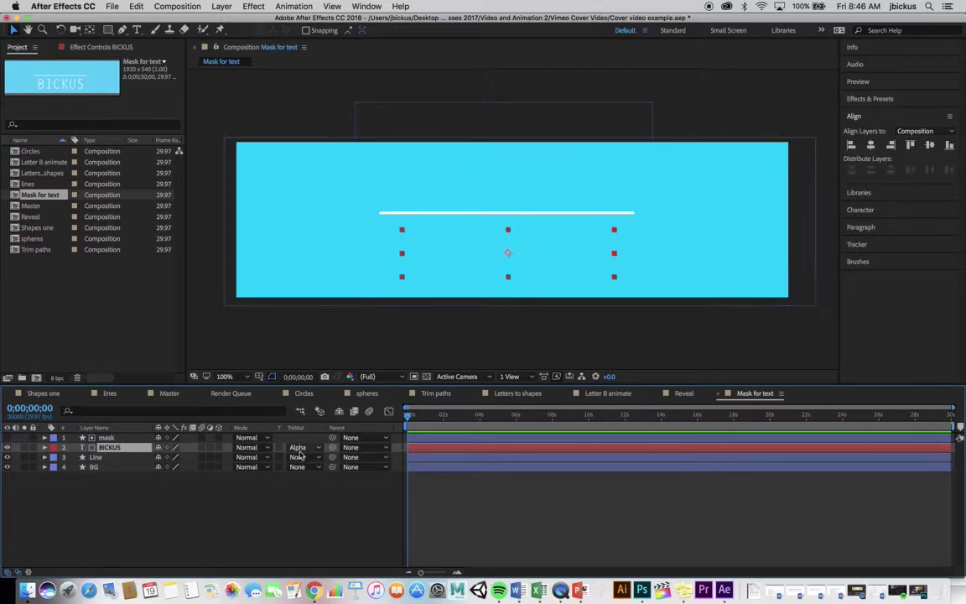
Parent the mask layer to the Line layer
left_click(369, 440)
left_click(352, 428)
left_click_drag(334, 441, 116, 462)
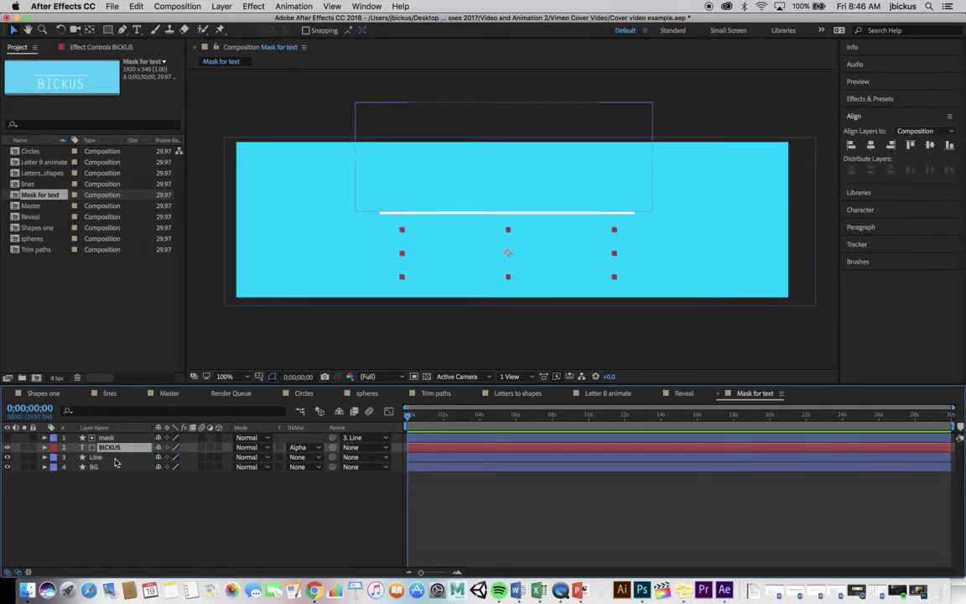
Add a Position keyframe to the Line layer at 0;00;00;00 with the value 960, 103
left_click(116, 462)
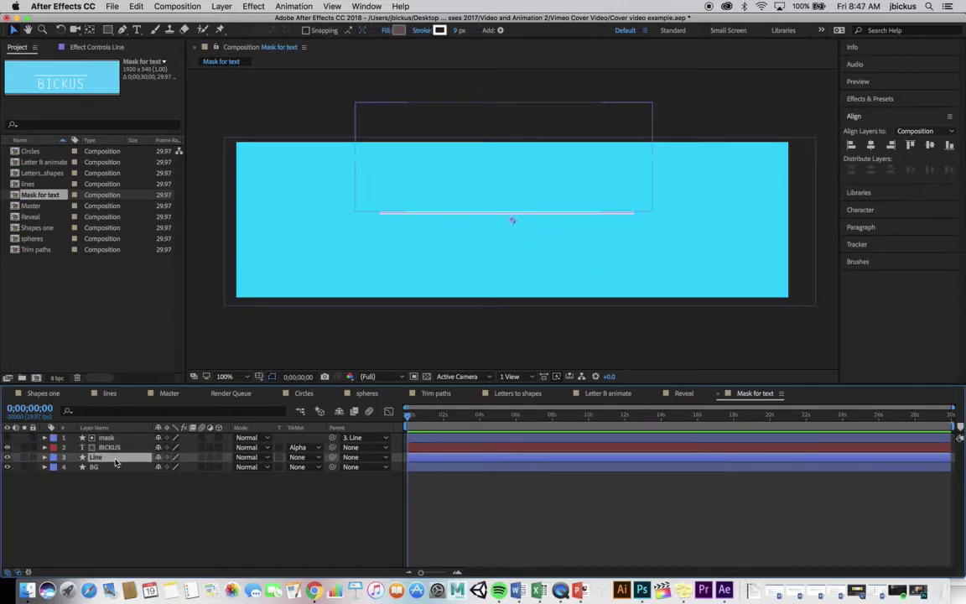
key("p")
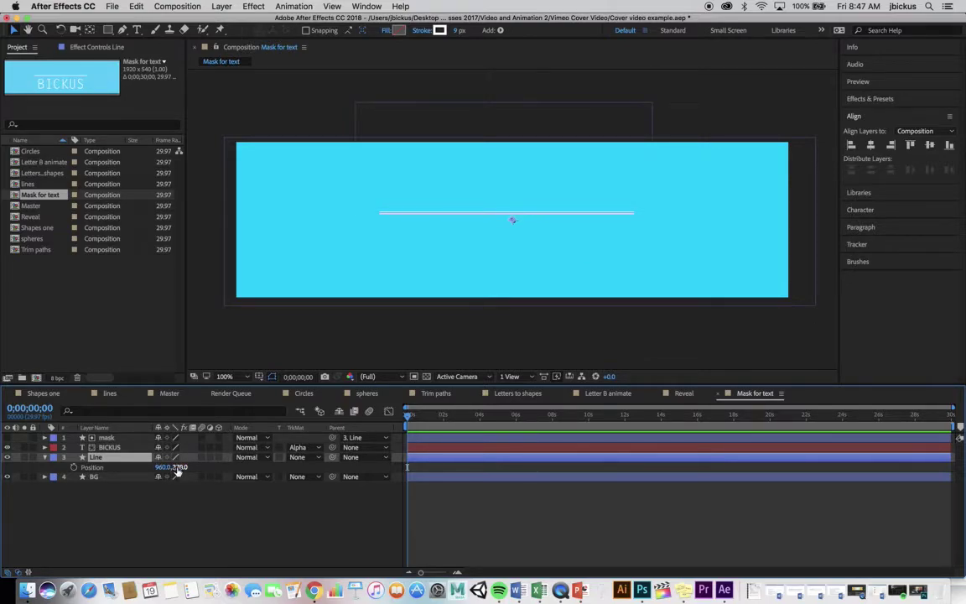
left_click_drag(178, 467, 206, 450)
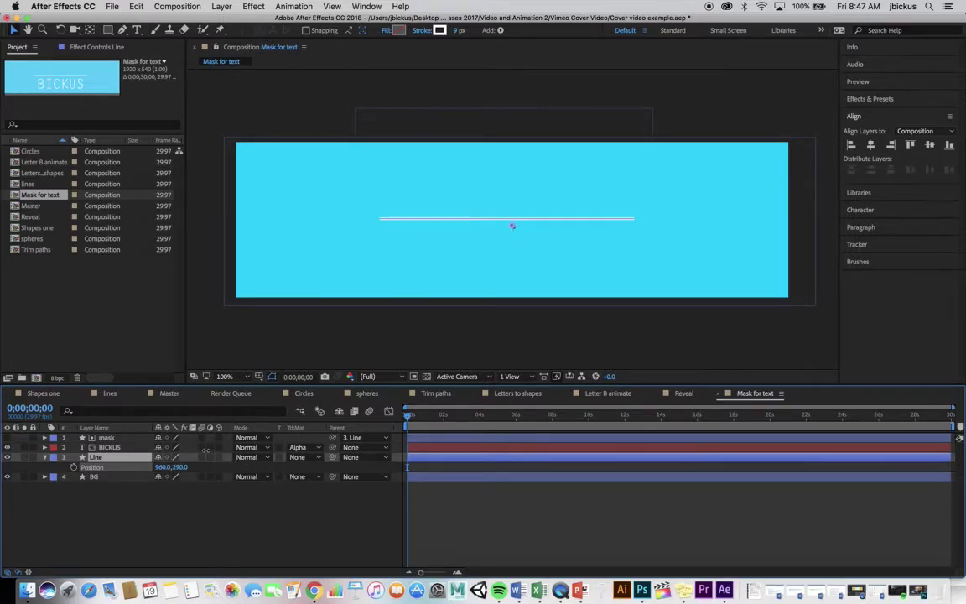
left_click(75, 466)
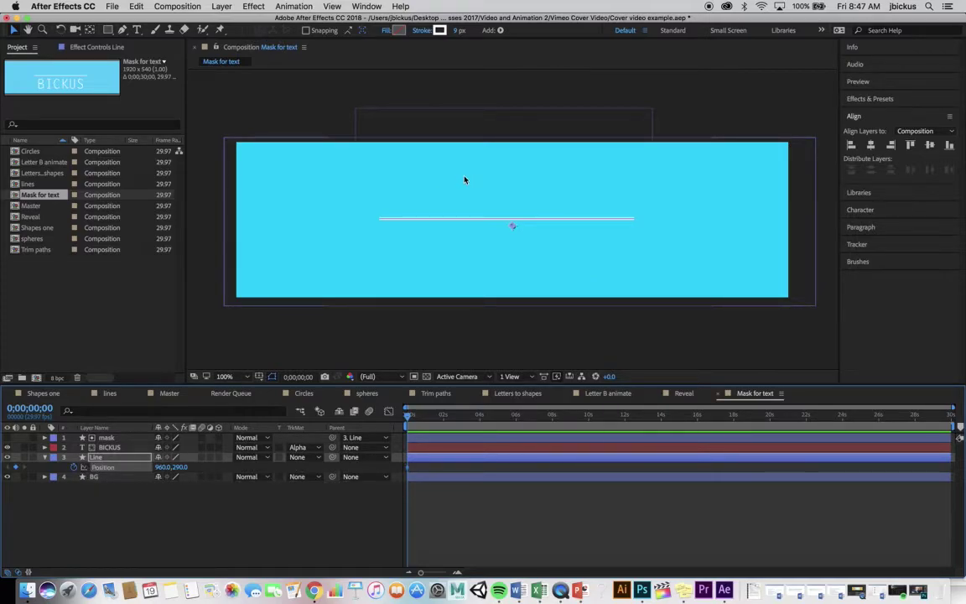
left_click_drag(181, 467, 105, 435)
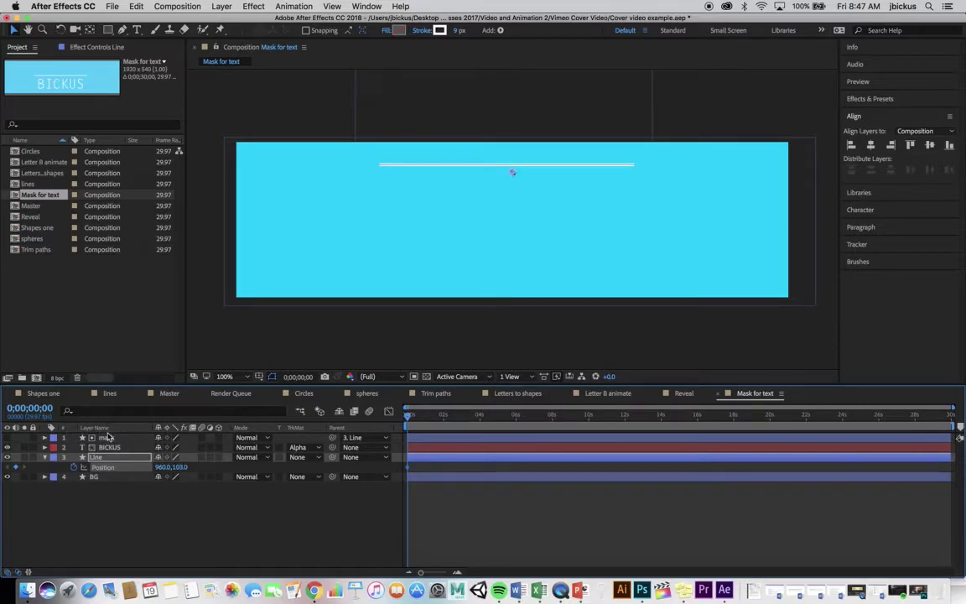
Keyframe the Line's Position at 960, 505 at 0;00;01;28, just below the text, and preview the reveal
left_click_drag(408, 416, 443, 416)
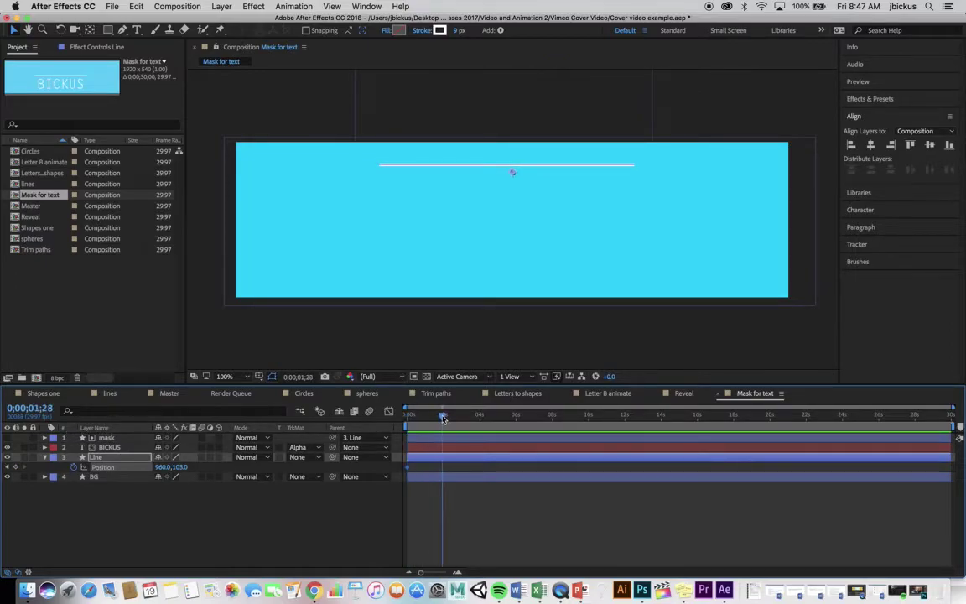
left_click_drag(179, 467, 386, 484)
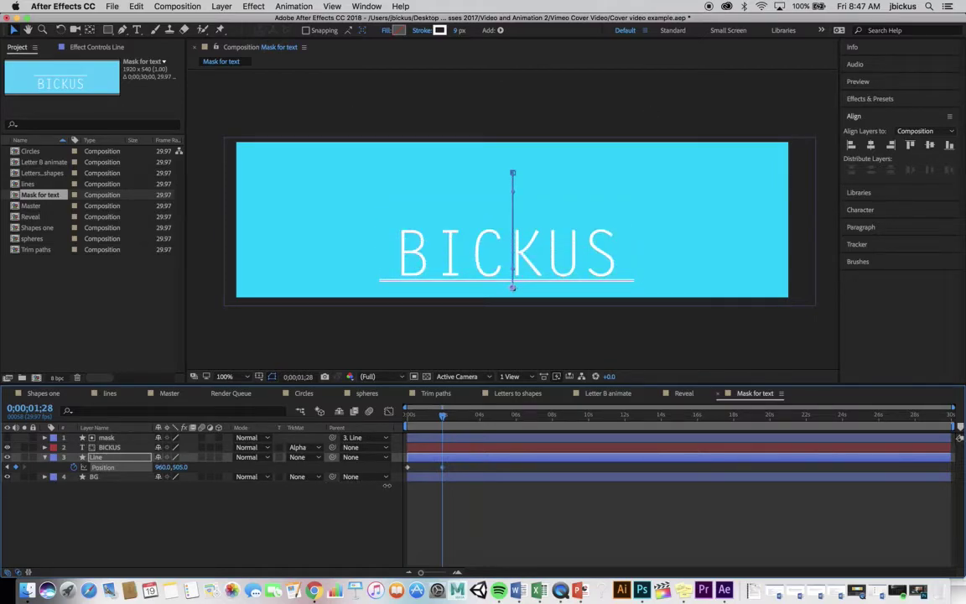
key("Home")
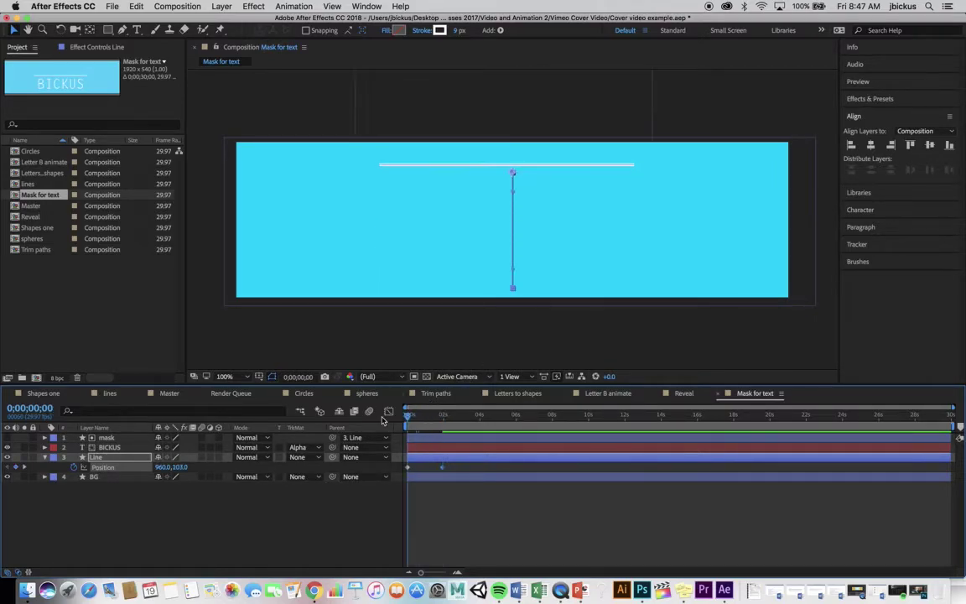
key("space")
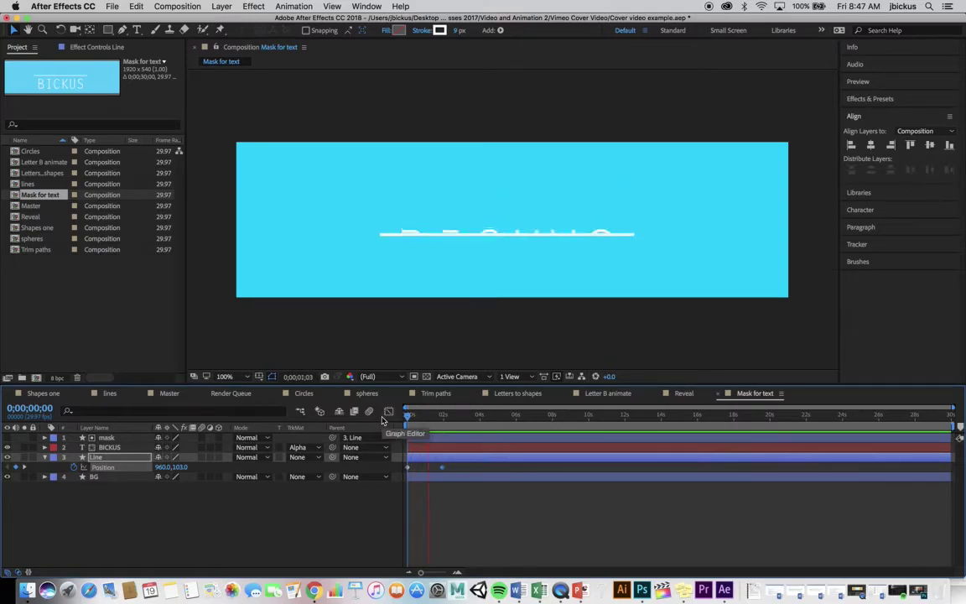
key("space")
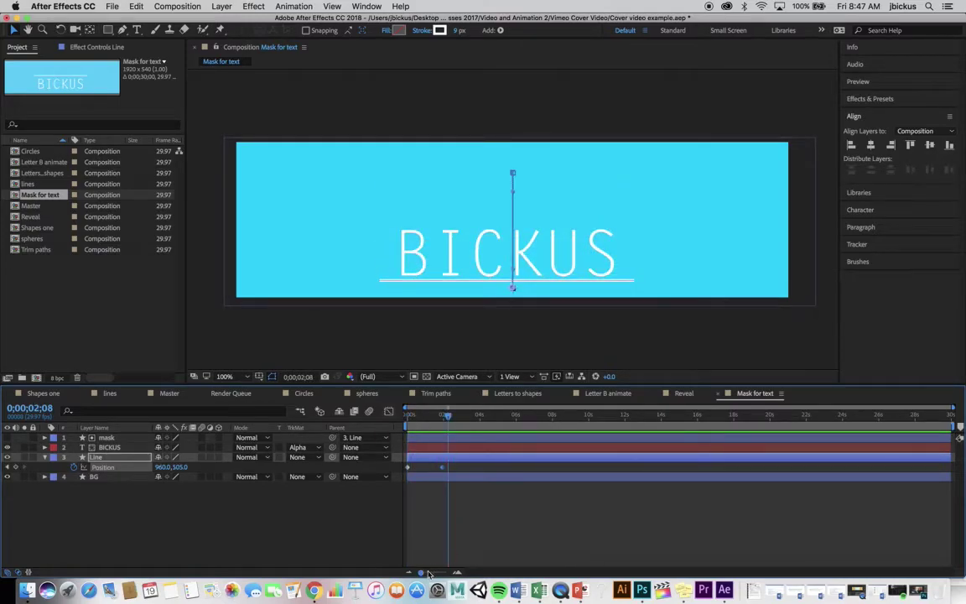
Move the Line's last Position keyframe earlier to 0;00;01;08
left_click_drag(421, 574, 444, 576)
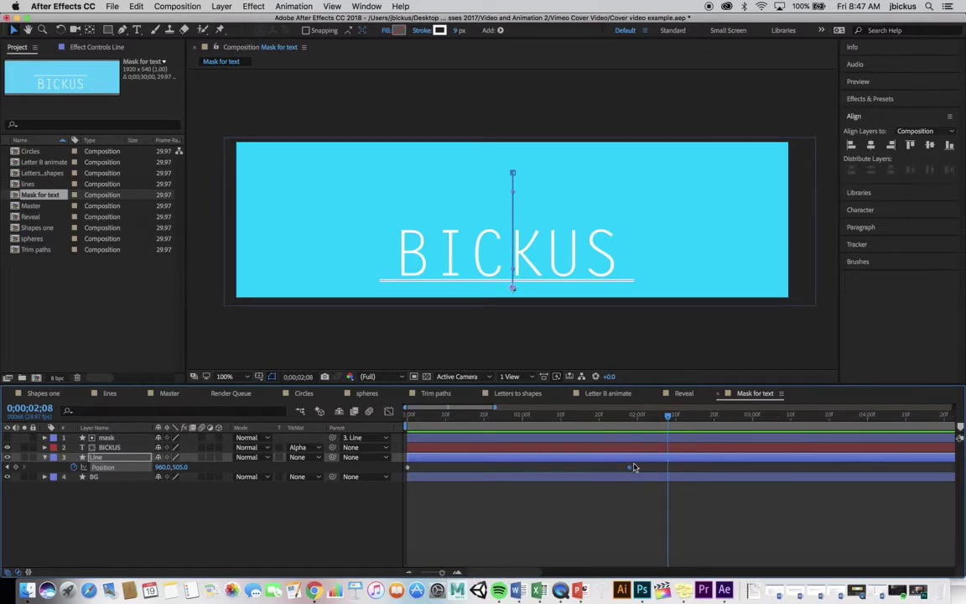
left_click_drag(629, 469, 552, 470)
left_click(554, 417)
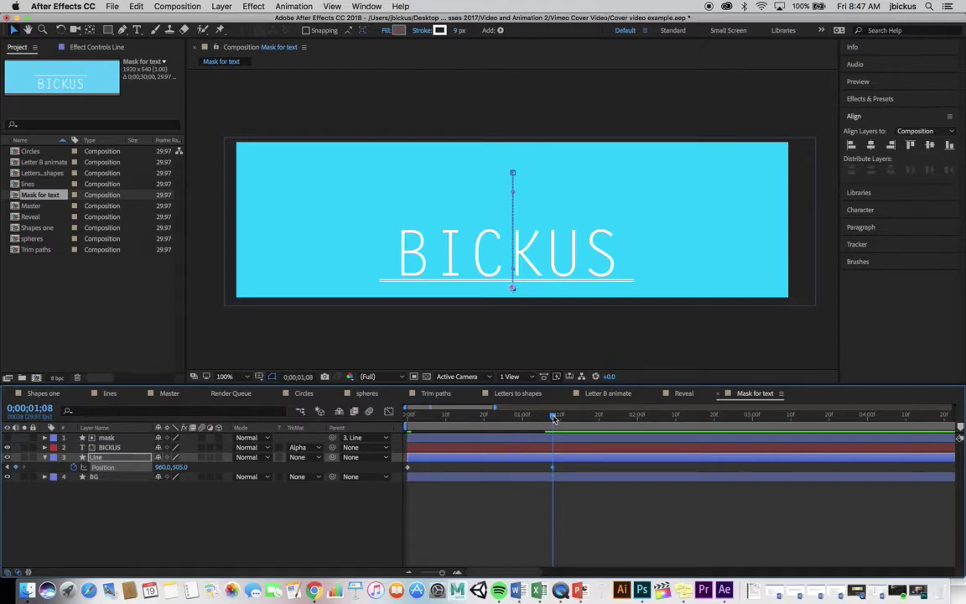
Add an overshoot Position keyframe of 960, 546.8 to the Line at 0;00;01;06 and preview the animation
mouse_move(553, 417)
left_mouse_down()
mouse_move(495, 417)
mouse_move(545, 419)
left_mouse_up()
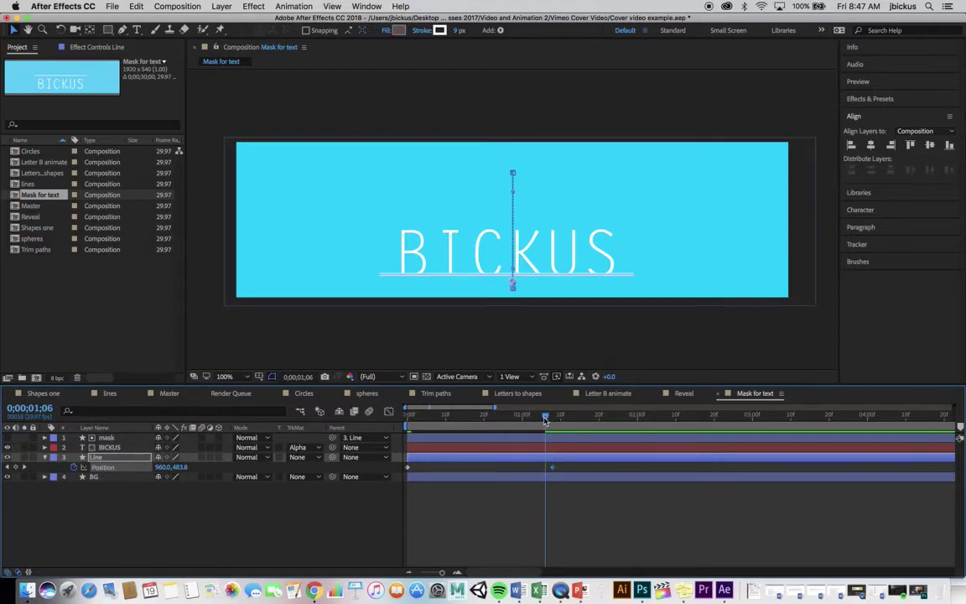
left_click(528, 280)
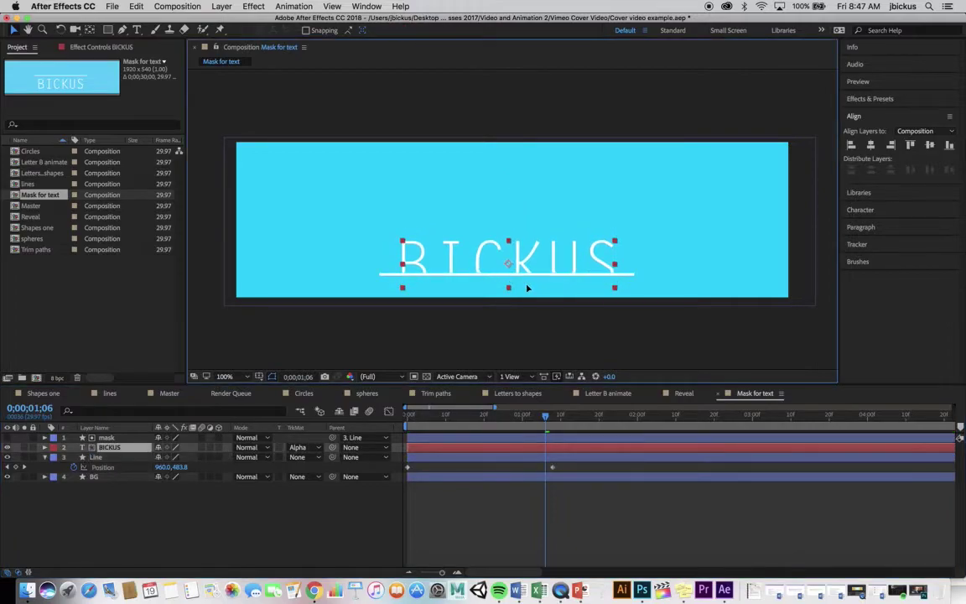
key("super+z")
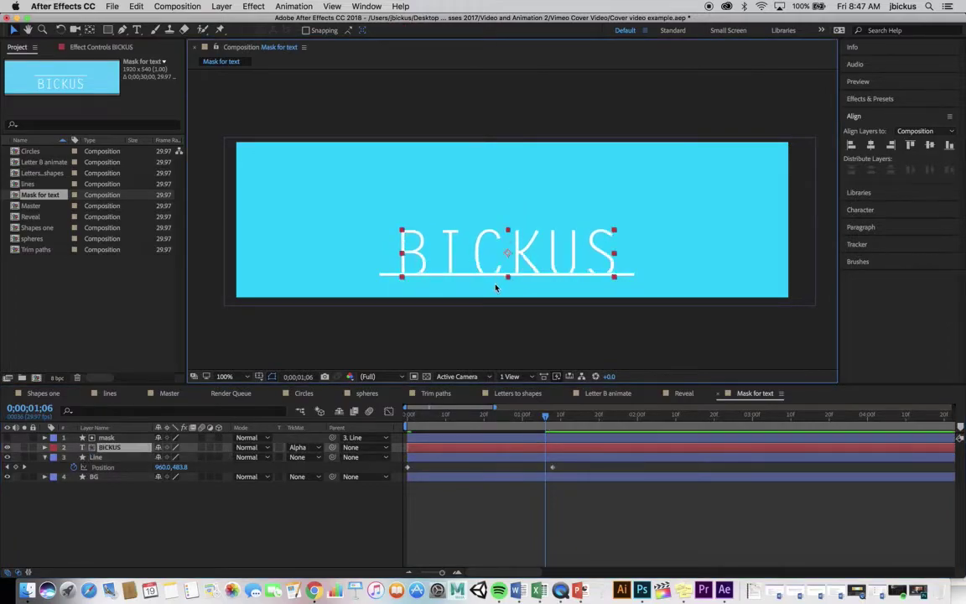
left_click(124, 460)
left_click_drag(178, 467, 210, 469)
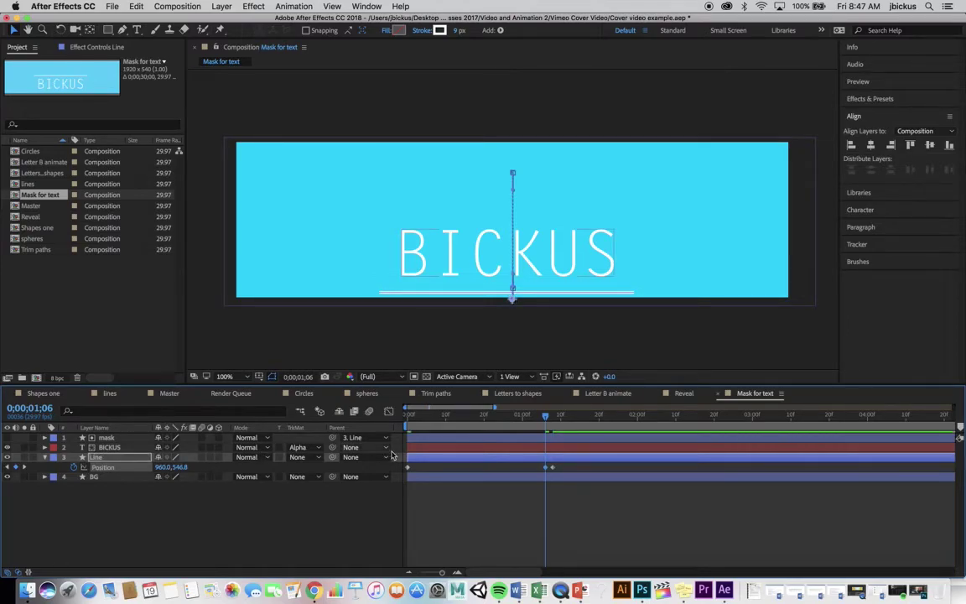
left_click(410, 417)
key("space")
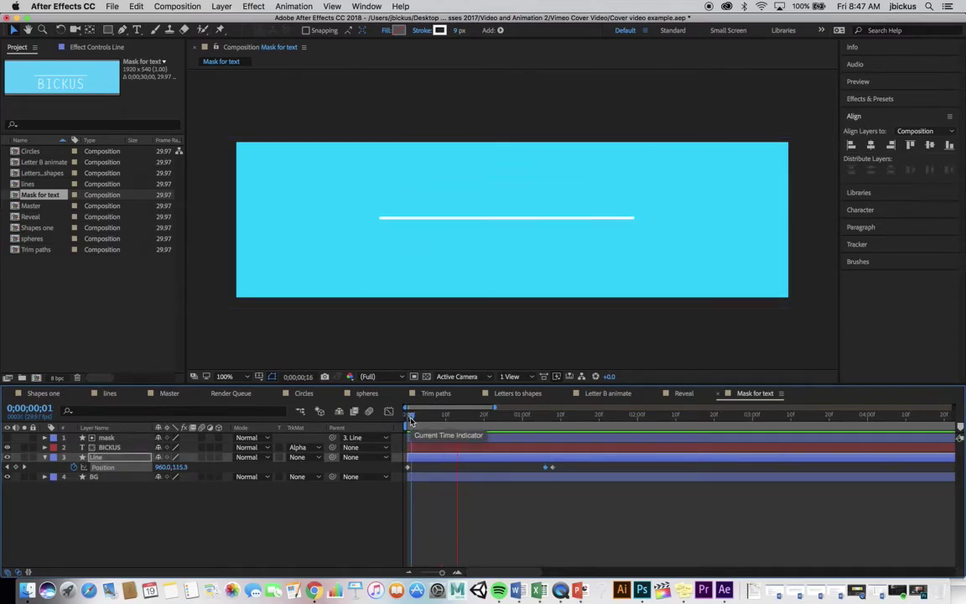
key("space")
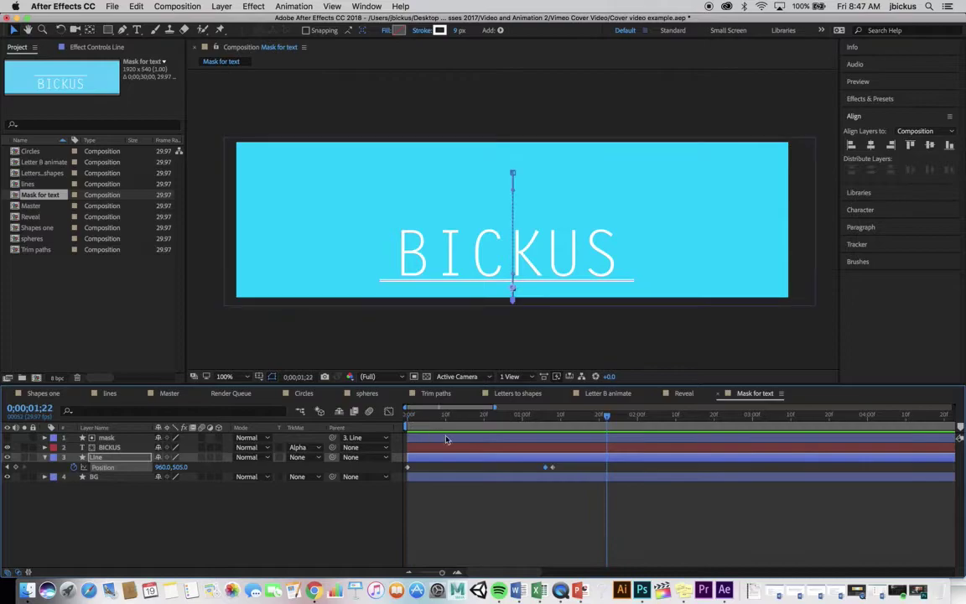
Apply Easy Ease to all three of the Line's Position keyframes and preview the animation
left_click(560, 472)
left_click_drag(506, 472, 405, 469)
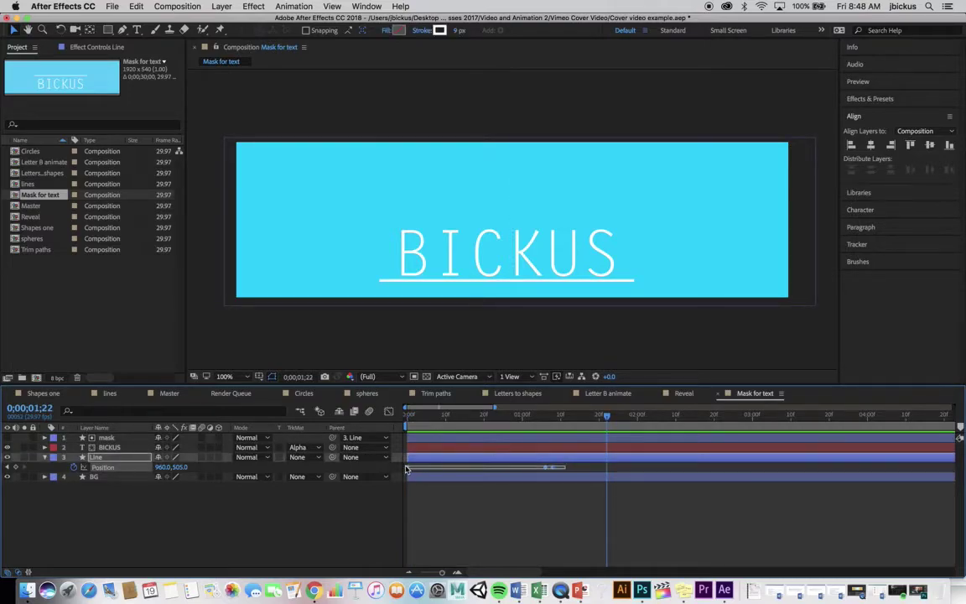
right_click(551, 468)
mouse_move(657, 567)
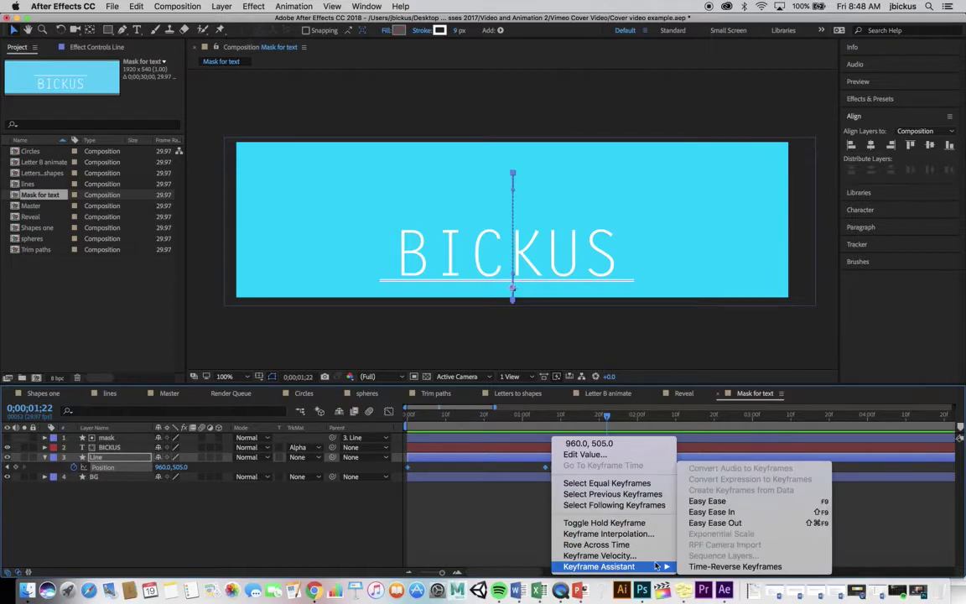
left_click(709, 500)
key("space")
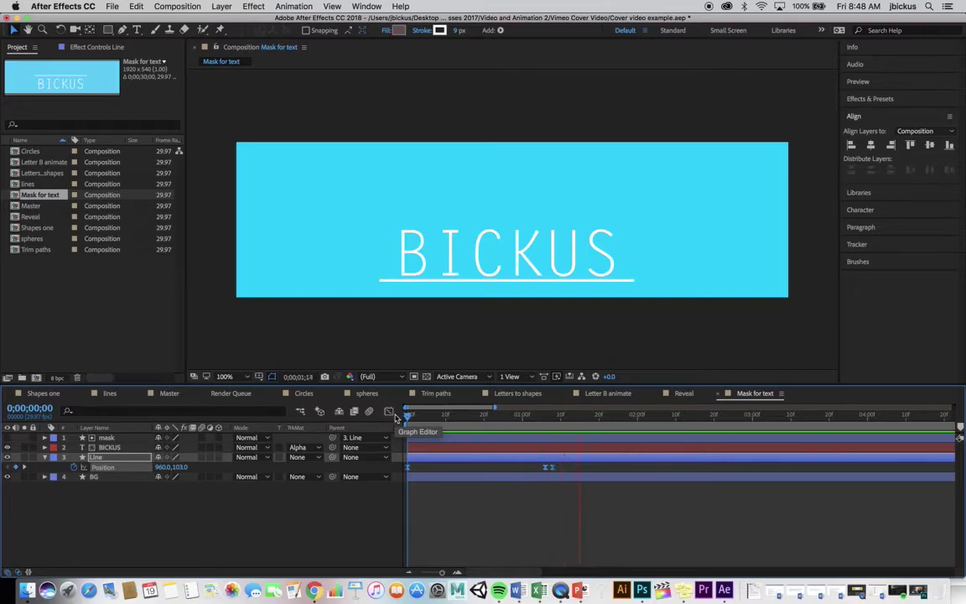
key("space")
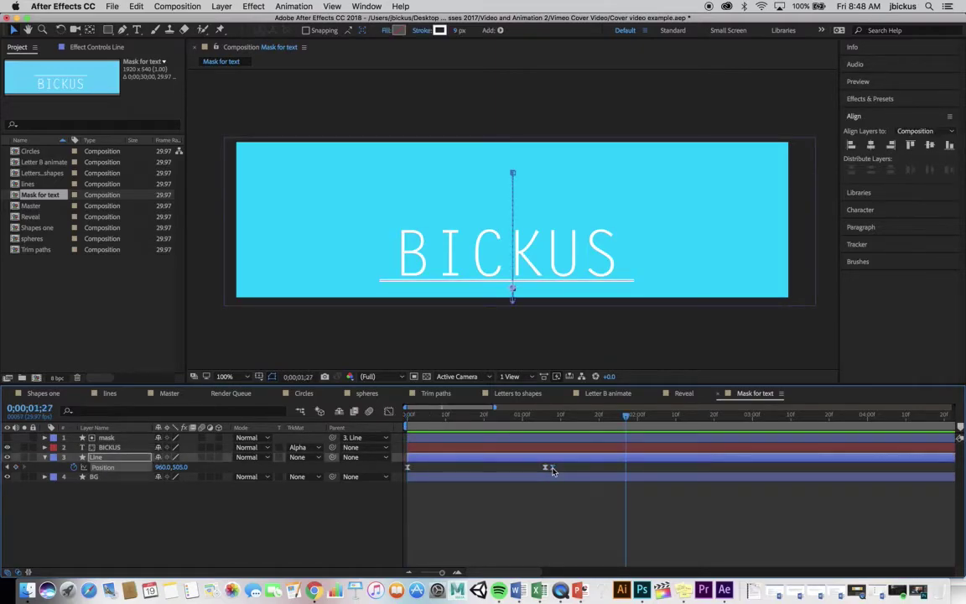
Set the outgoing velocity influence of the Line's last Position keyframe to 60% and preview the animation
right_click(552, 470)
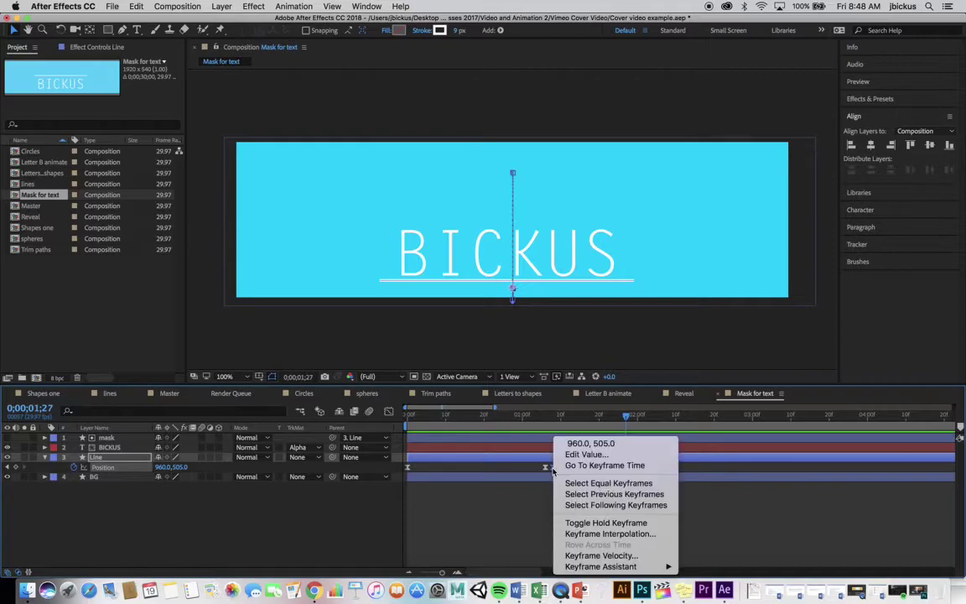
left_click(604, 555)
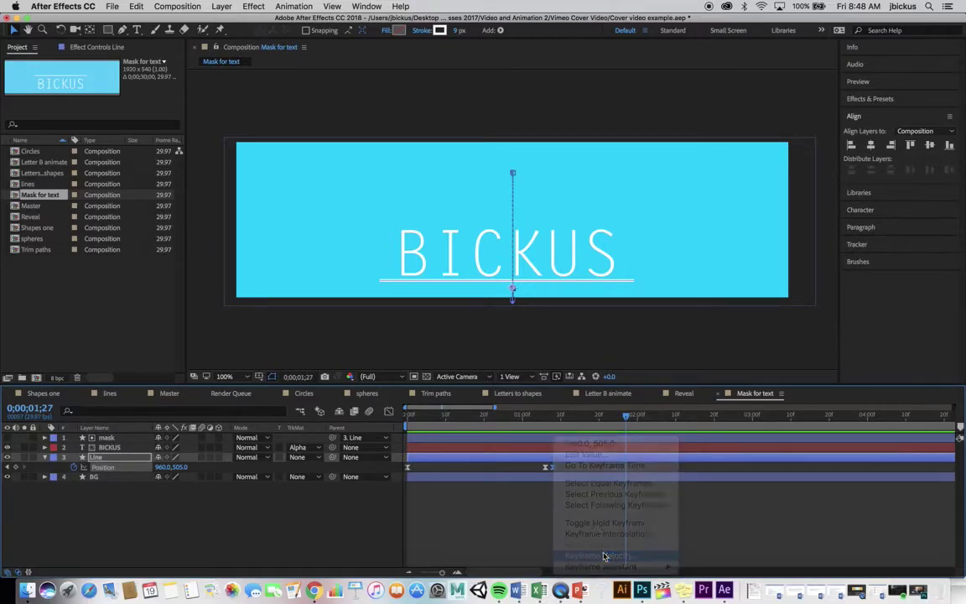
left_click(592, 296)
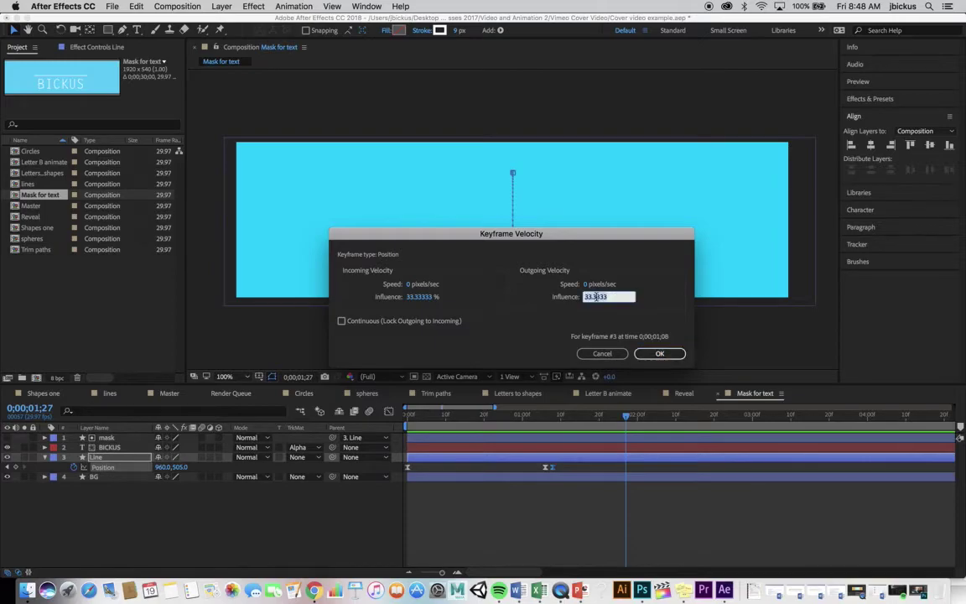
type("60")
left_click(658, 353)
left_click_drag(470, 413, 405, 414)
key("space")
key("space")
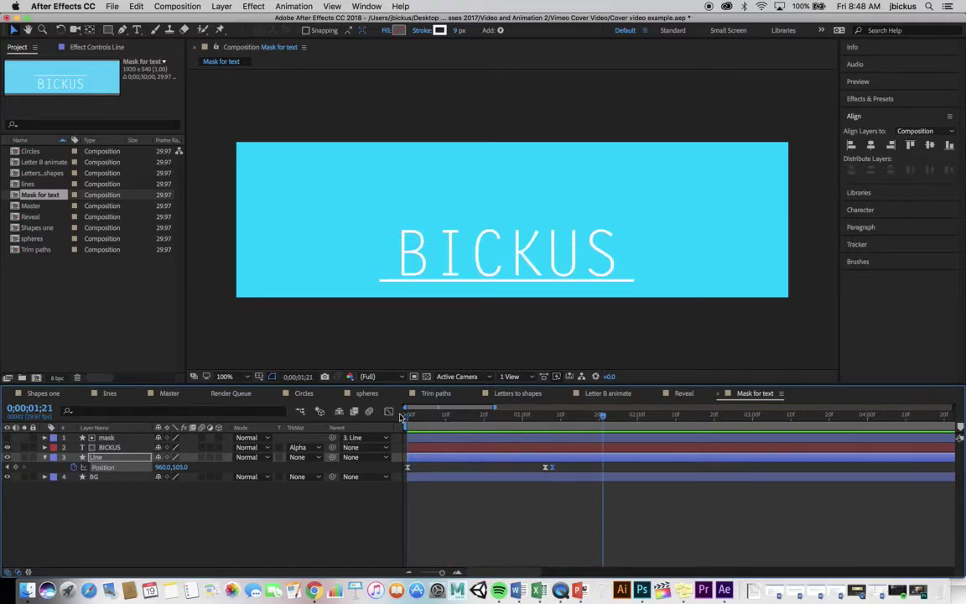
Display the Line layer's Rotation and set a keyframe of 0x+0.0° at 0;00;01;09
left_click(567, 468)
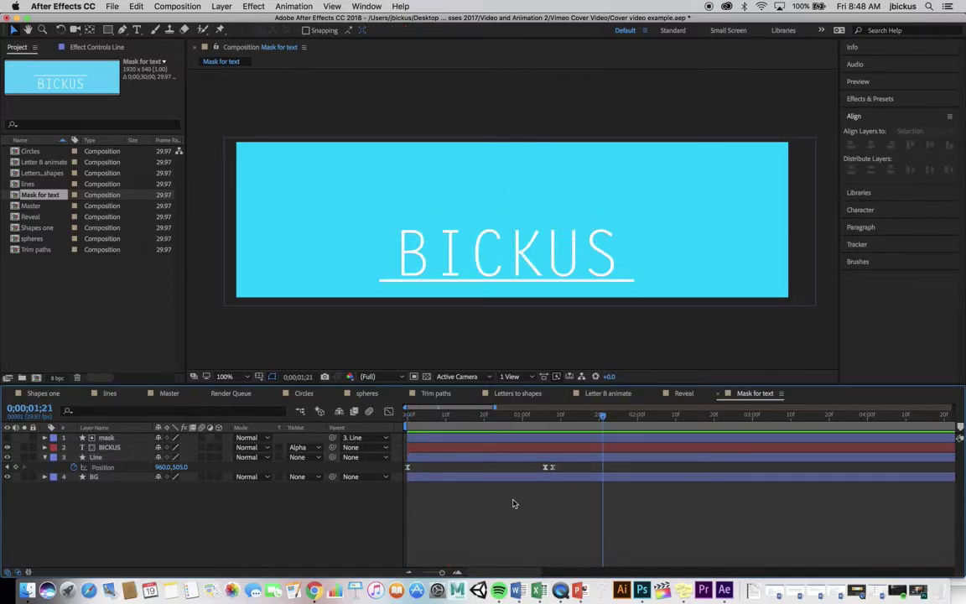
left_click_drag(489, 411, 553, 448)
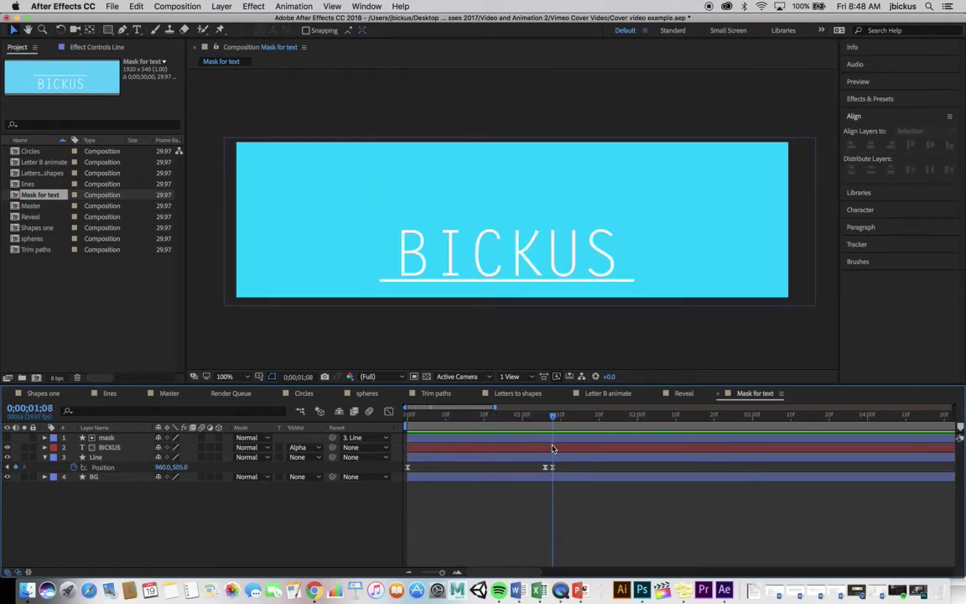
left_click(117, 457)
key("r")
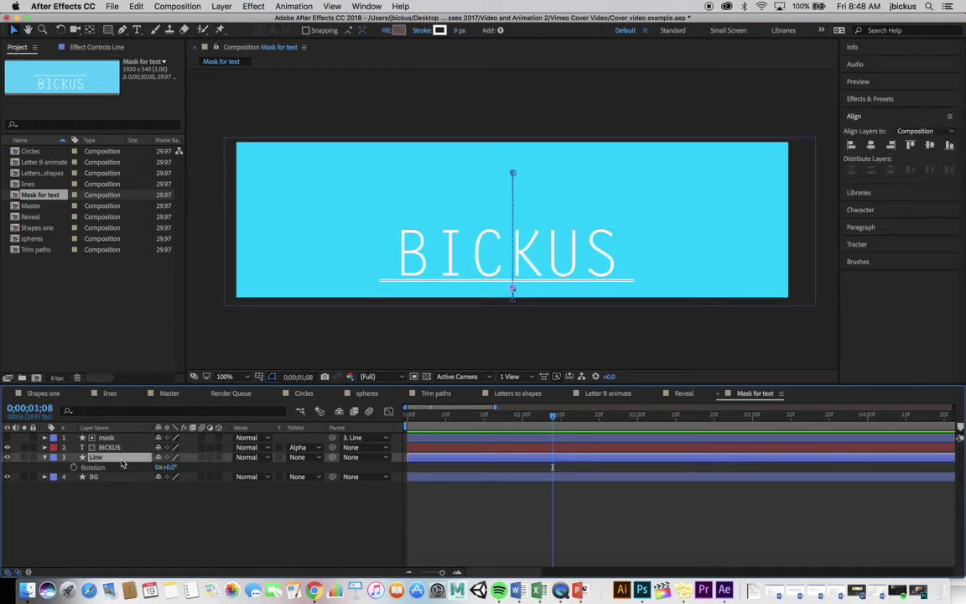
left_click(556, 416)
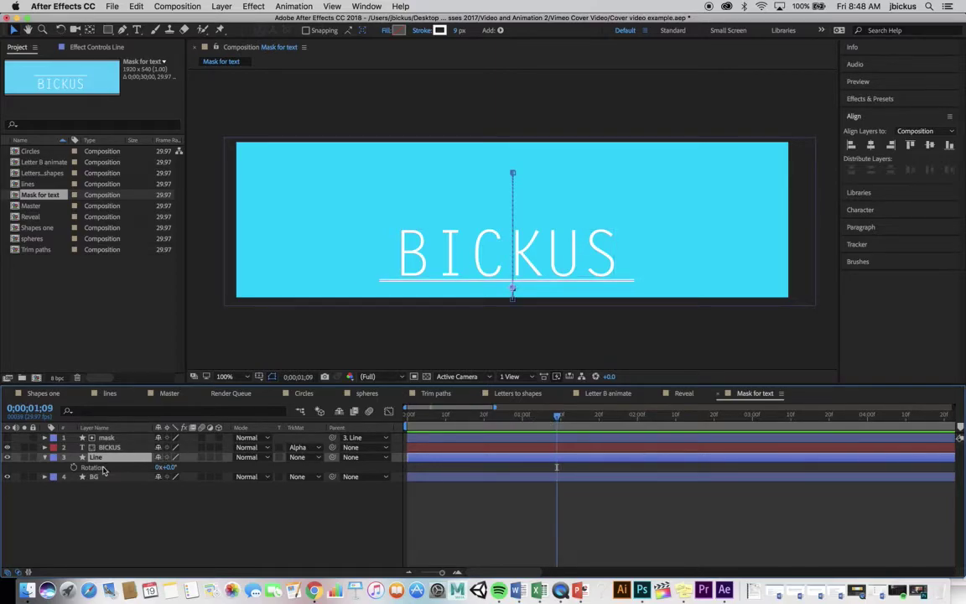
left_click(74, 468)
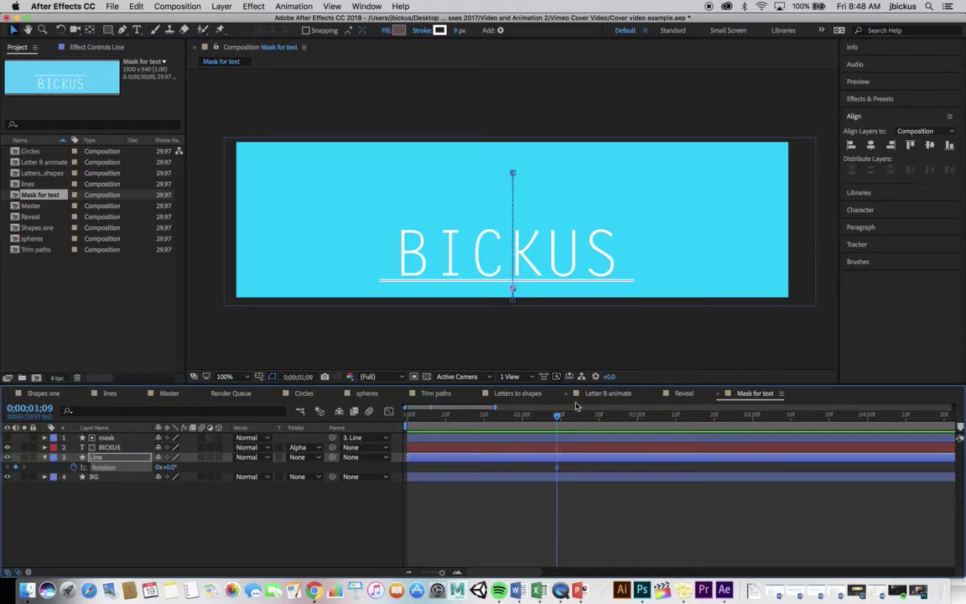
Add a Rotation keyframe of 180° to the Line at about 0;00;01;17 and preview the animation
left_click_drag(558, 419, 588, 424)
left_click_drag(180, 467, 289, 476)
left_click_drag(532, 414, 387, 408)
key("space")
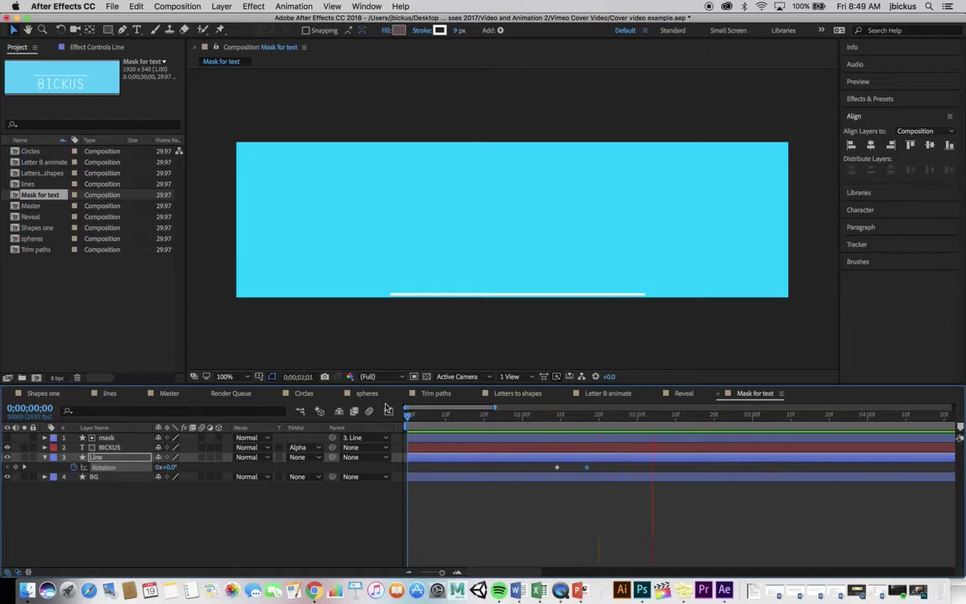
key("space")
Move both Line Rotation keyframes later together so the first sits at about 0;00;01;20, and preview the animation
left_click(587, 466)
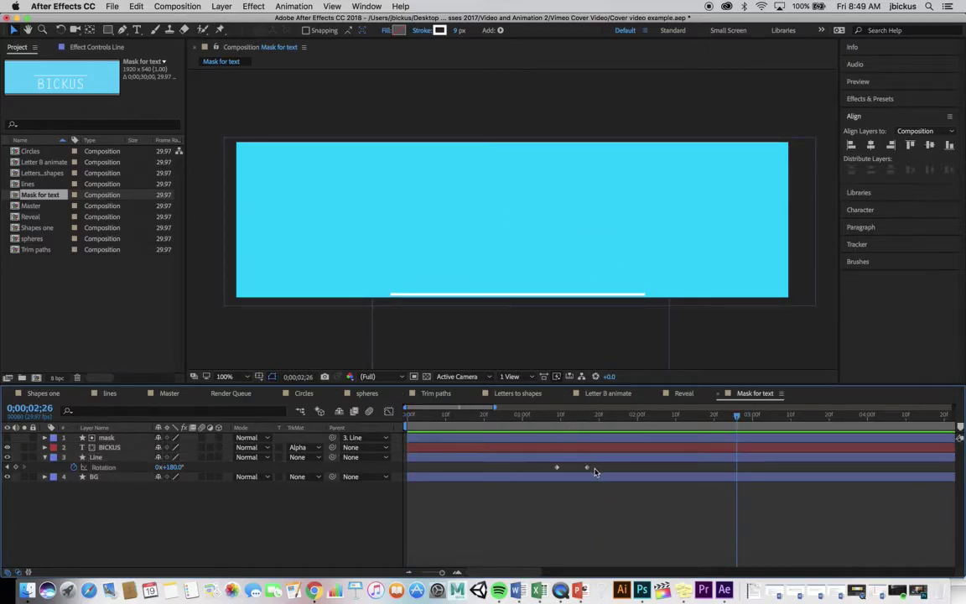
left_click(558, 467, "shift")
left_click_drag(558, 467, 599, 467)
left_click(413, 416)
key("space")
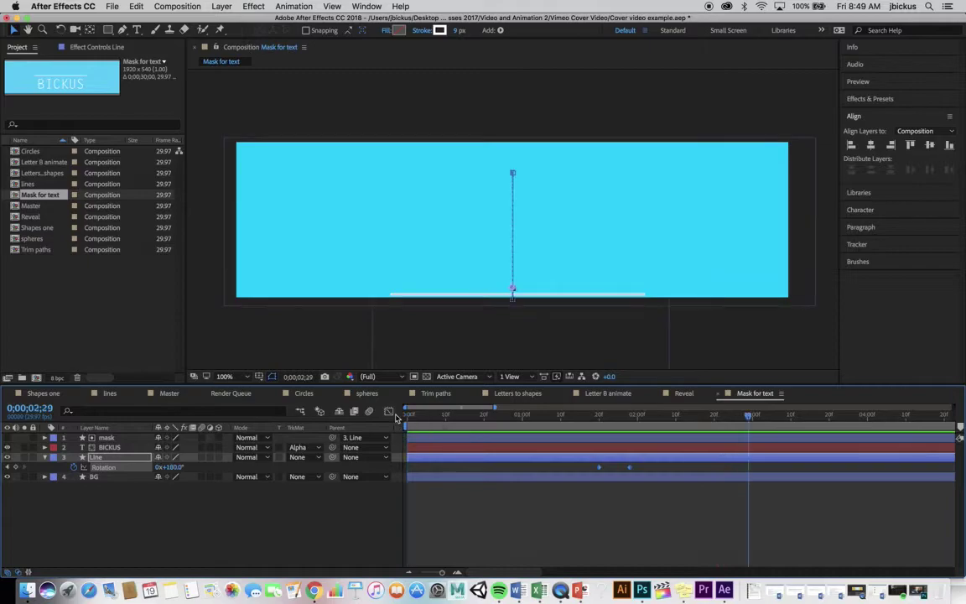
Display the Line's Position and add a keyframe holding 960, 505 at 0;00;01;29
left_click(635, 416)
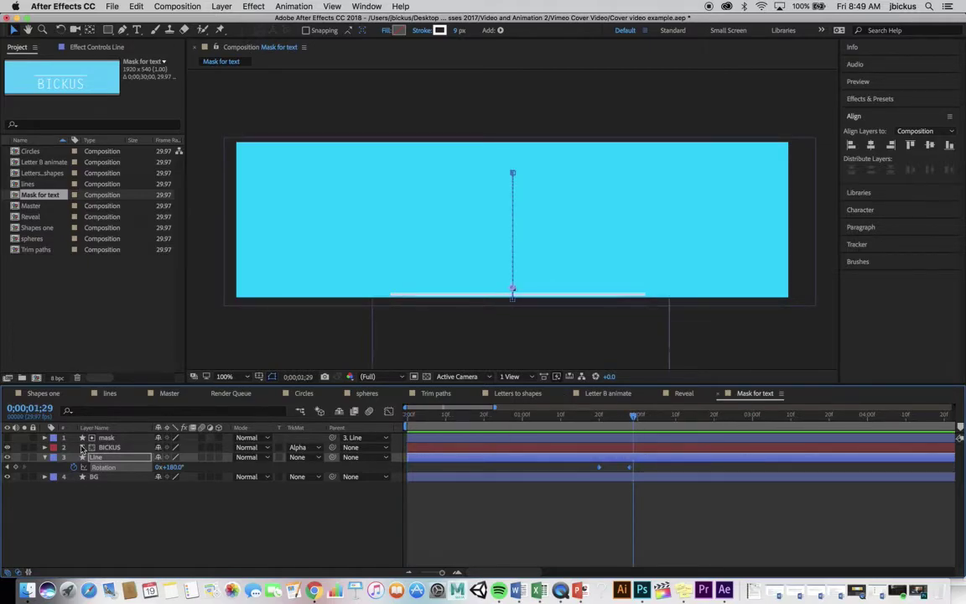
key("p")
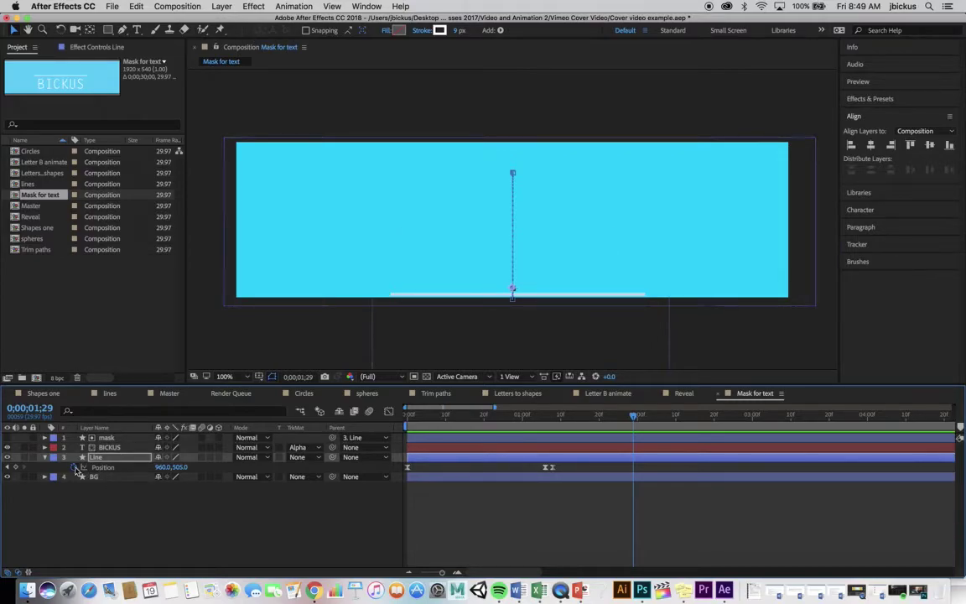
mouse_move(635, 417)
left_mouse_down()
mouse_move(535, 416)
mouse_move(626, 421)
left_mouse_up()
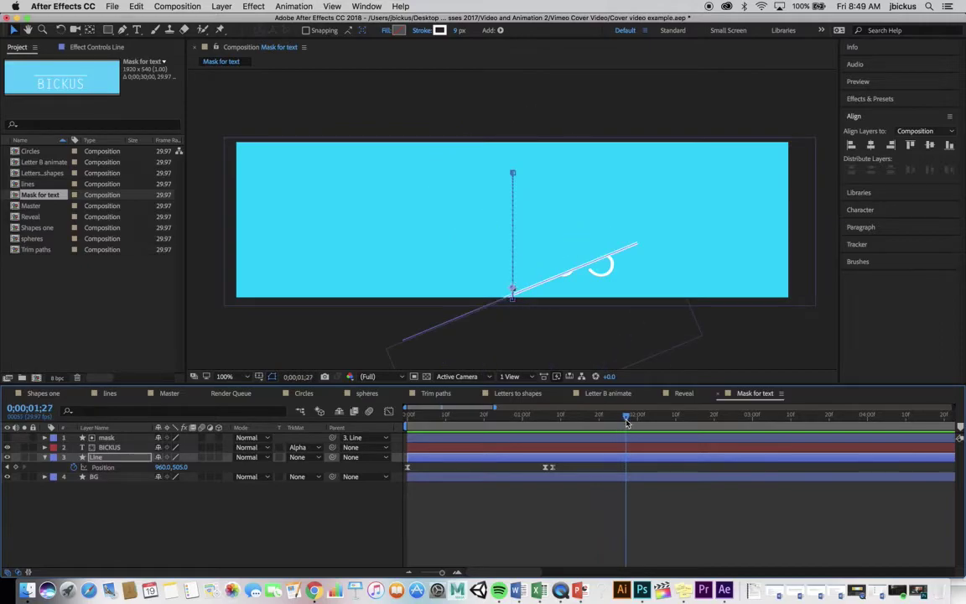
left_click(17, 467)
left_click(632, 416)
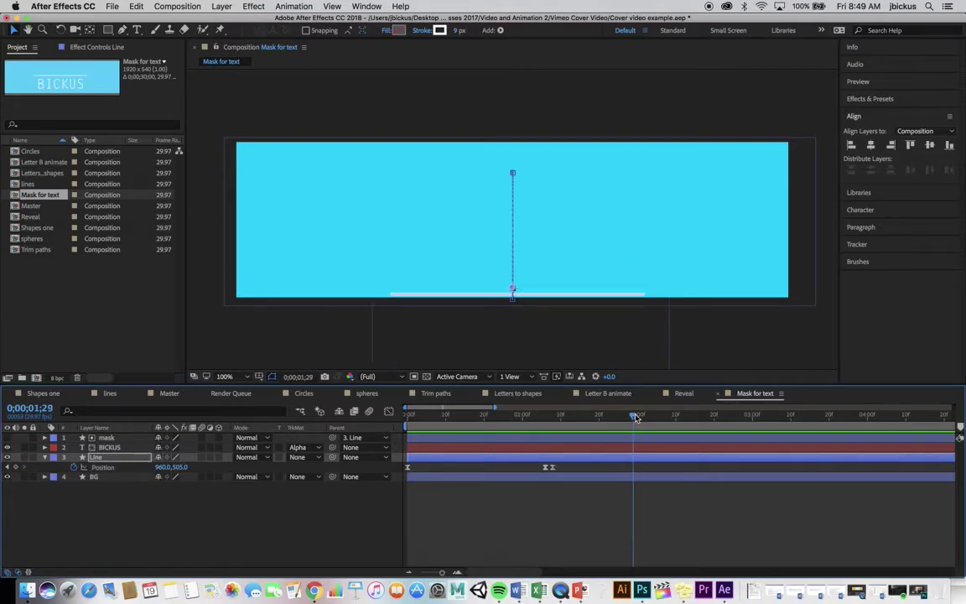
left_click(17, 467)
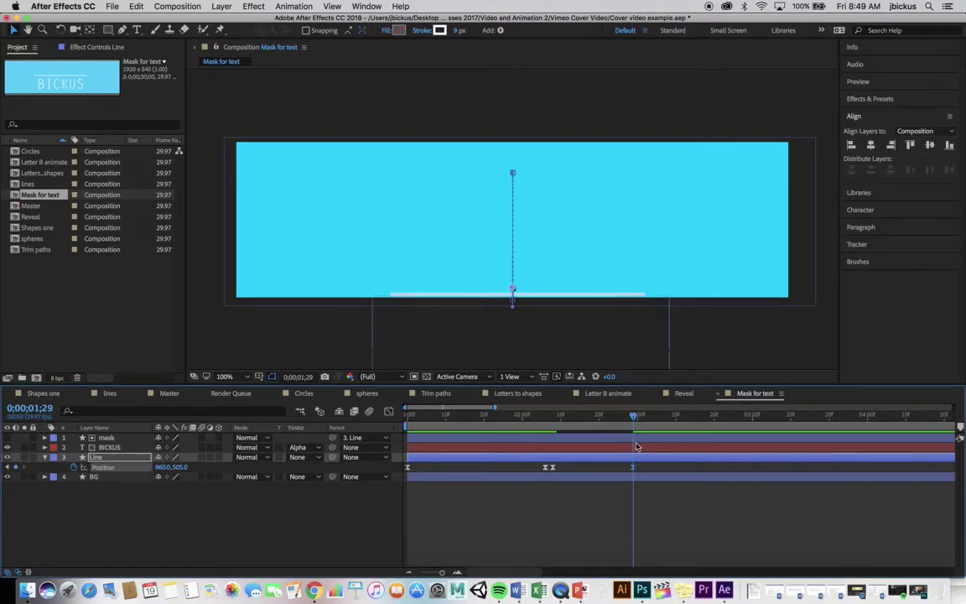
Add a Position keyframe of 960, 540 to the Line at 0;00;02;04 and preview the animation
left_click_drag(633, 416, 656, 419)
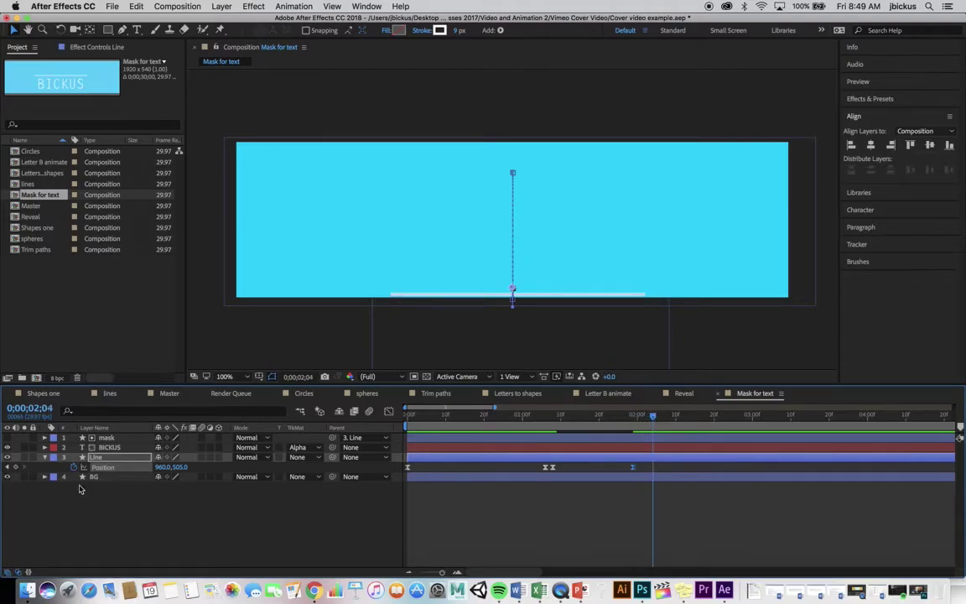
left_click_drag(178, 467, 198, 467)
left_click_drag(422, 418, 377, 419)
key("space")
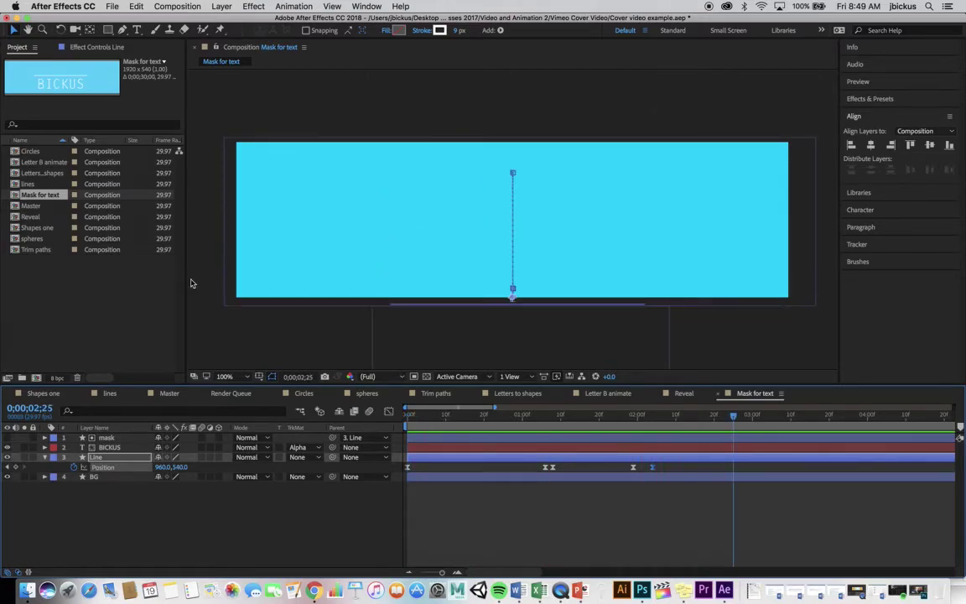
Open the Master composition, add the Mask for text composition as its top layer and preview from the start
double_click(43, 208)
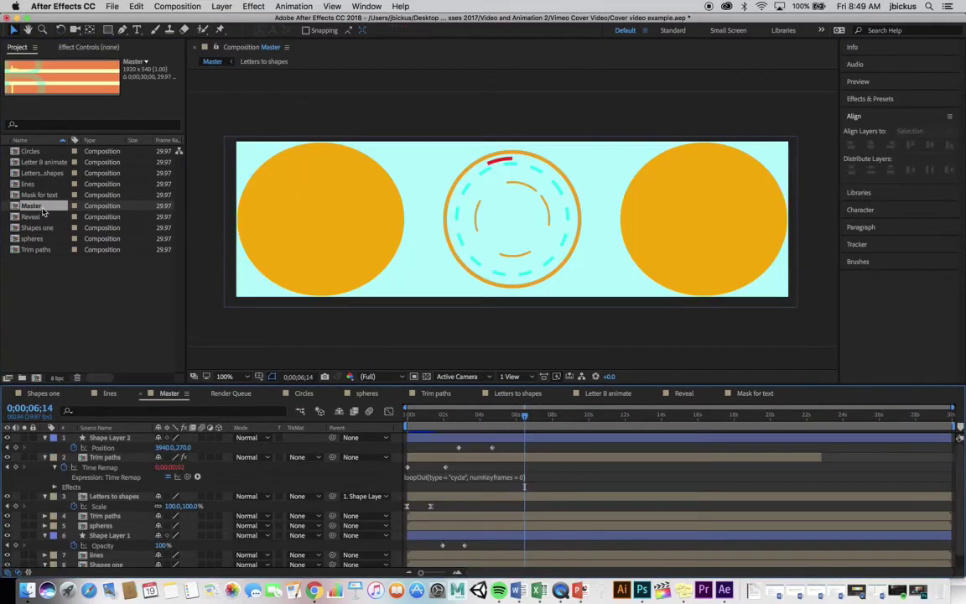
left_click_drag(36, 195, 175, 401)
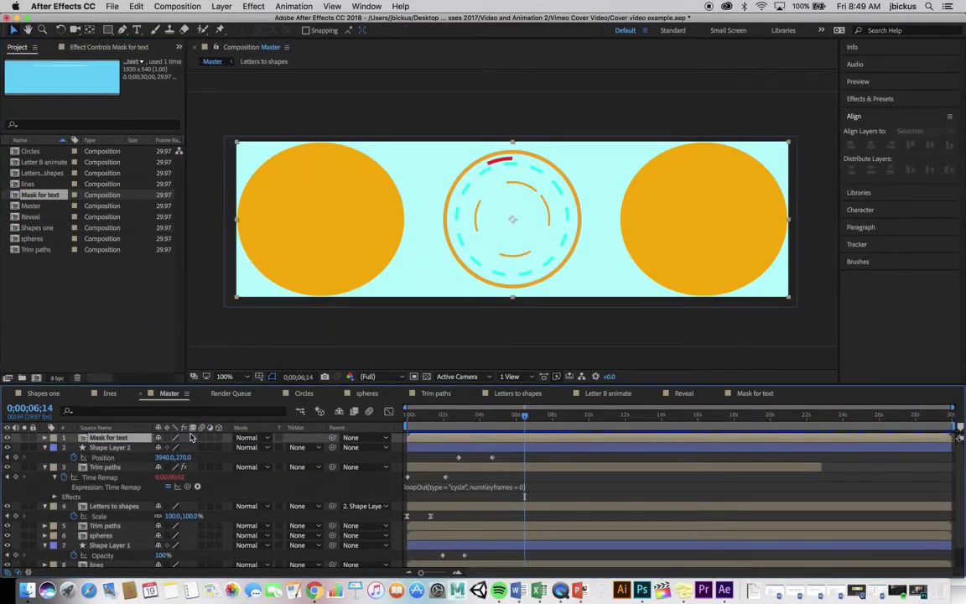
left_click_drag(425, 419, 406, 423)
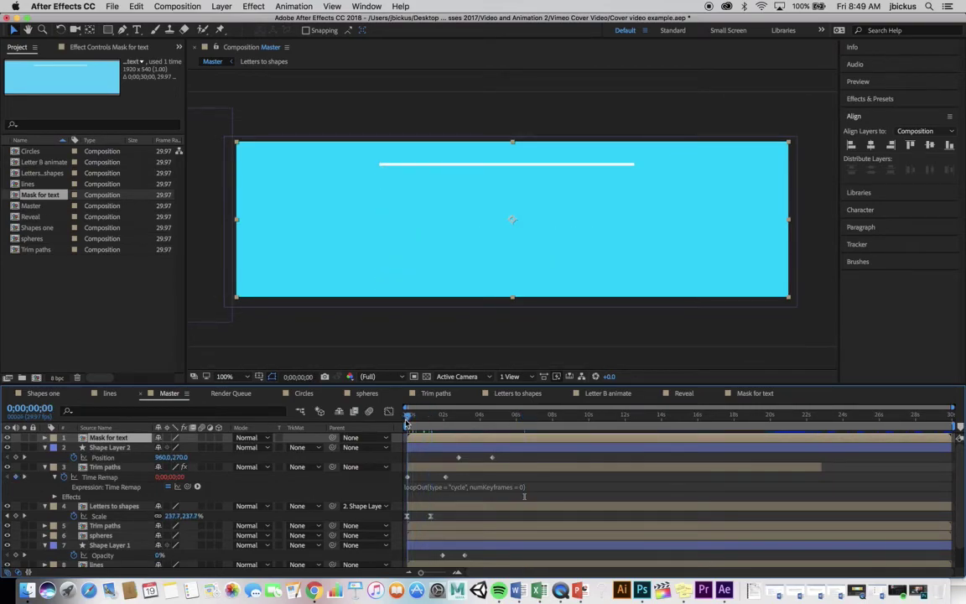
key("space")
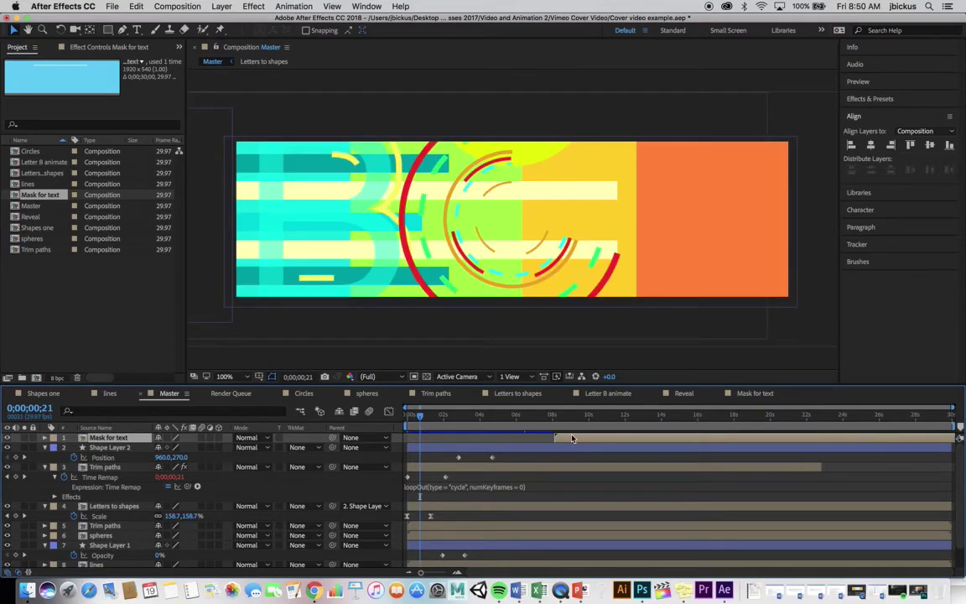
Shift the Mask for text layer in the Master timeline so that it starts at 0;00;09;02
left_click(554, 418)
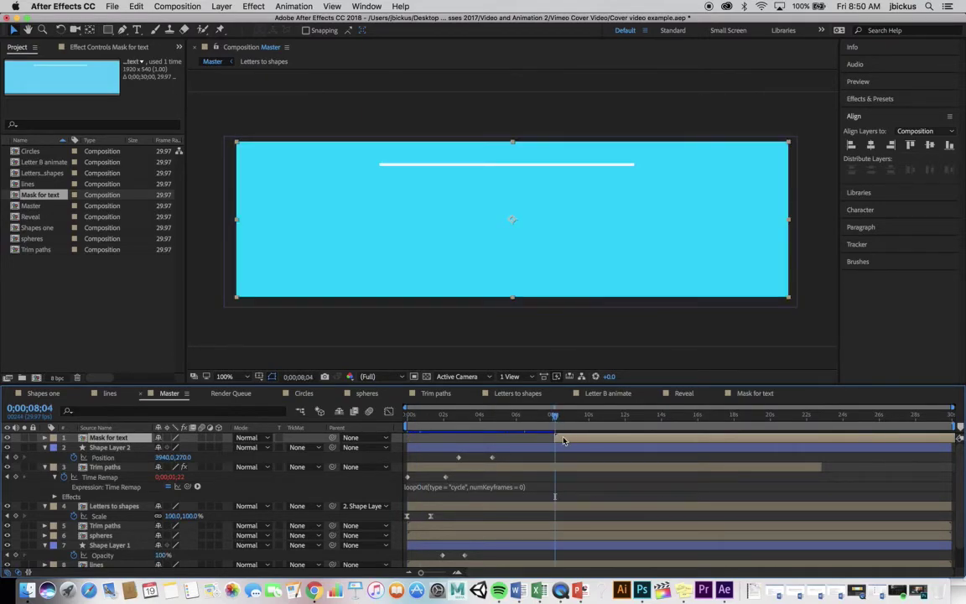
key("o")
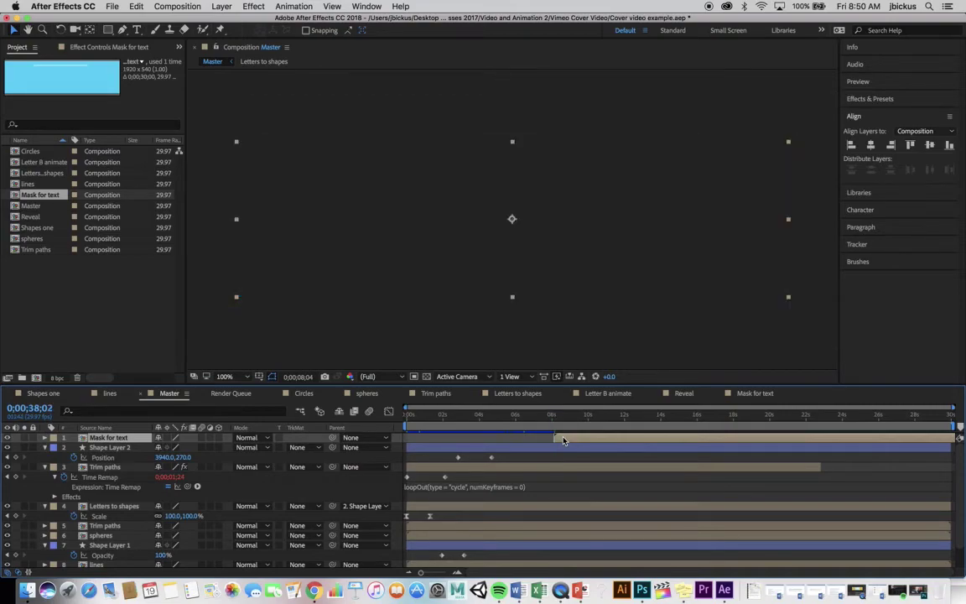
key("space")
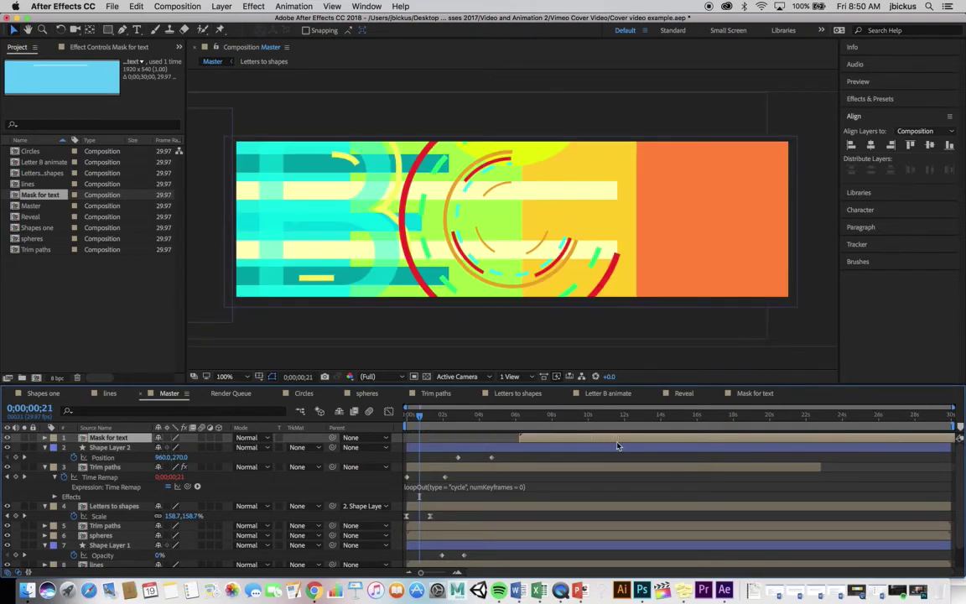
left_click_drag(531, 416, 571, 419)
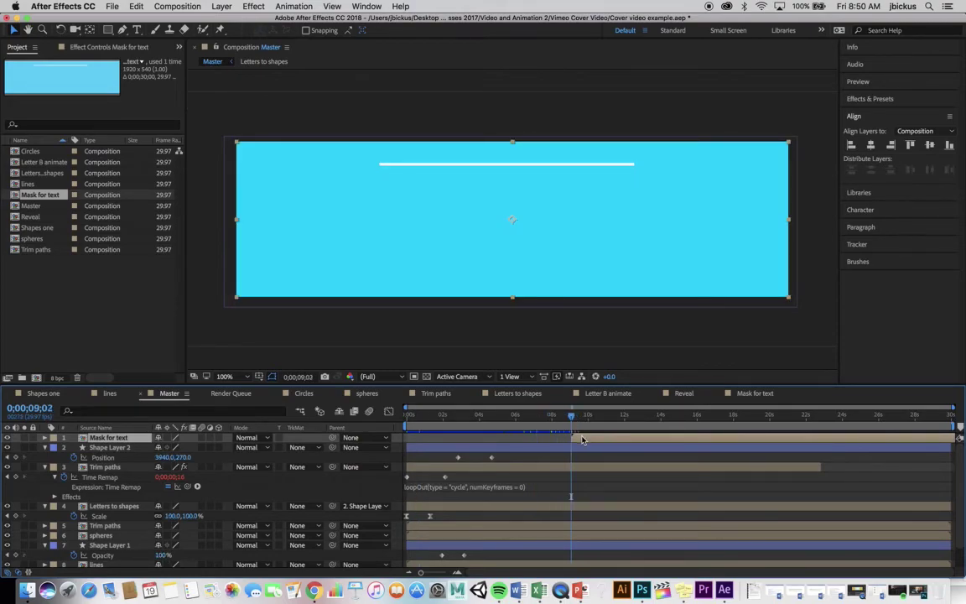
Set an Opacity keyframe of 0% on the Mask for text layer at 0;00;09;02
key("t")
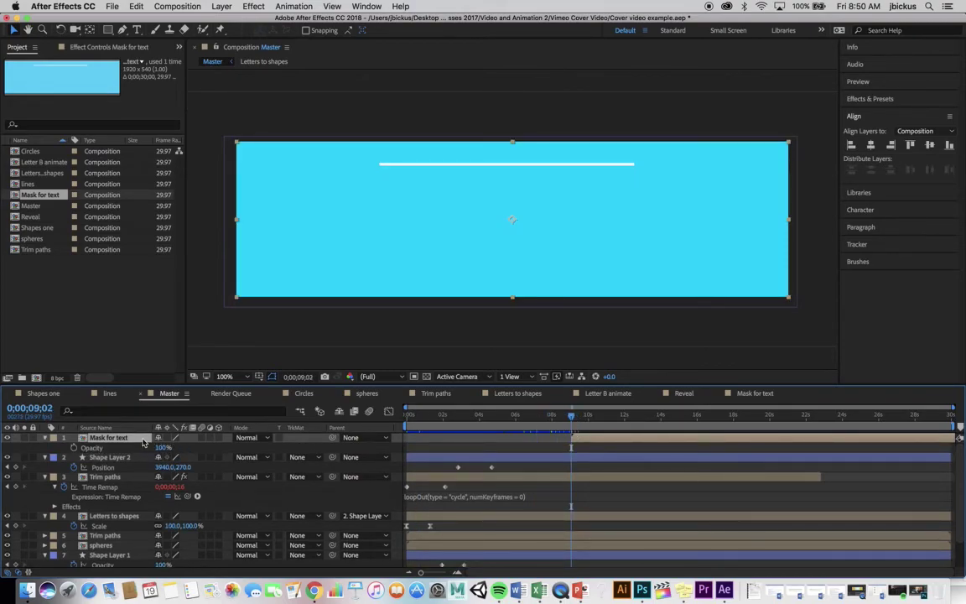
left_click(74, 448)
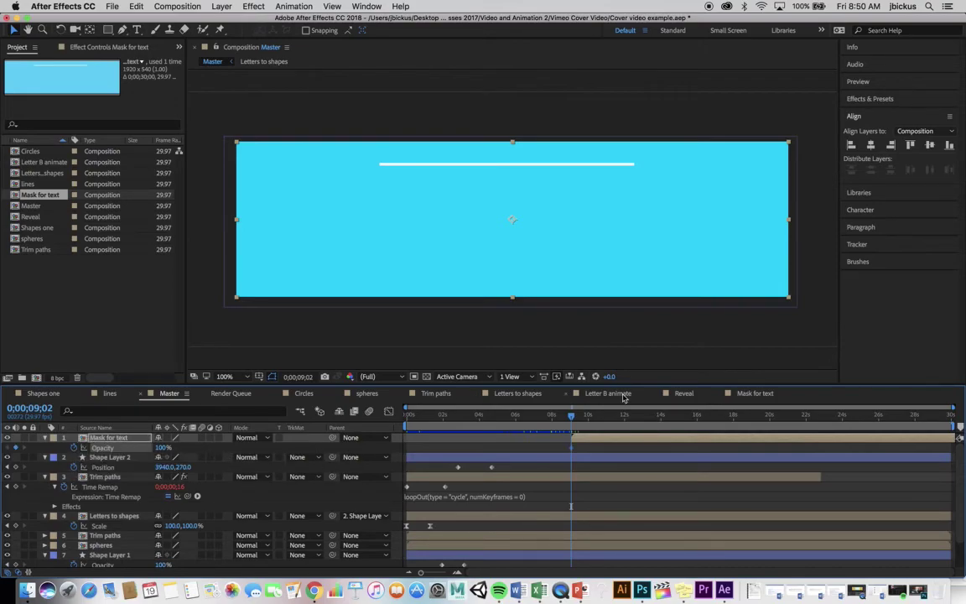
left_click_drag(164, 449, 94, 449)
key("space")
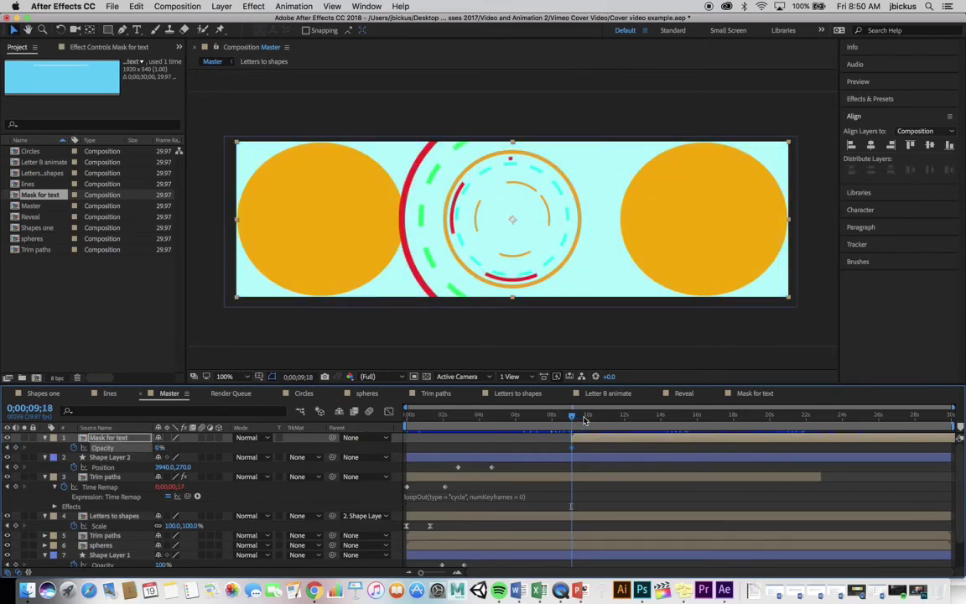
Add an Opacity keyframe of 100% to the Mask for text layer at about 0;00;10;00 and preview the Master composition
left_click_drag(159, 447, 245, 447)
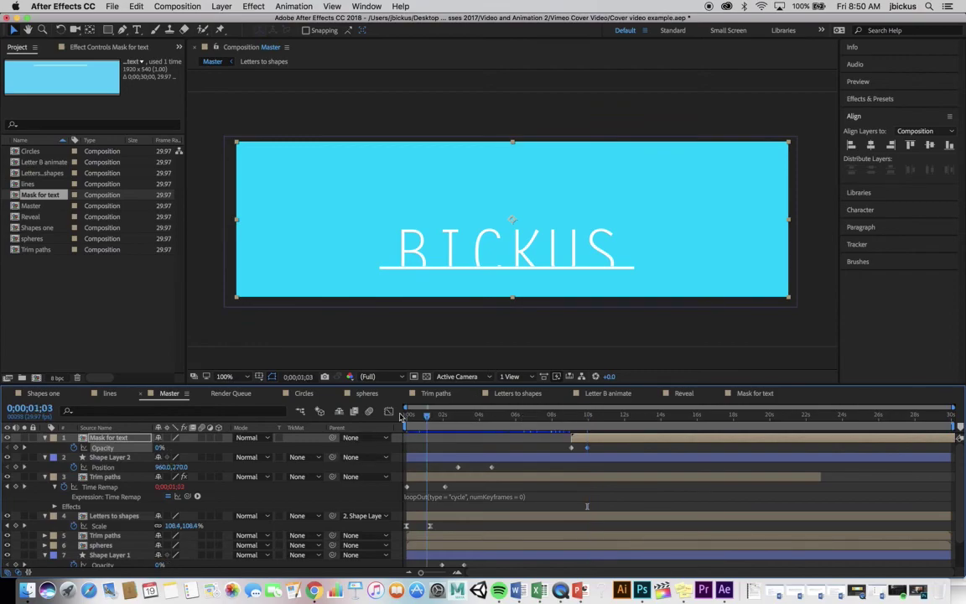
key("Home")
key("space")
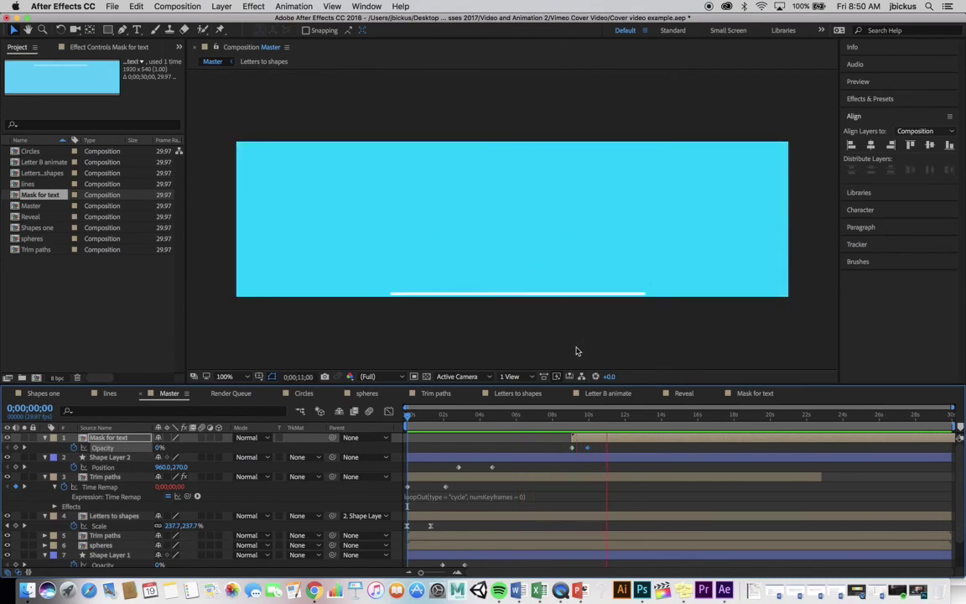
key("space")
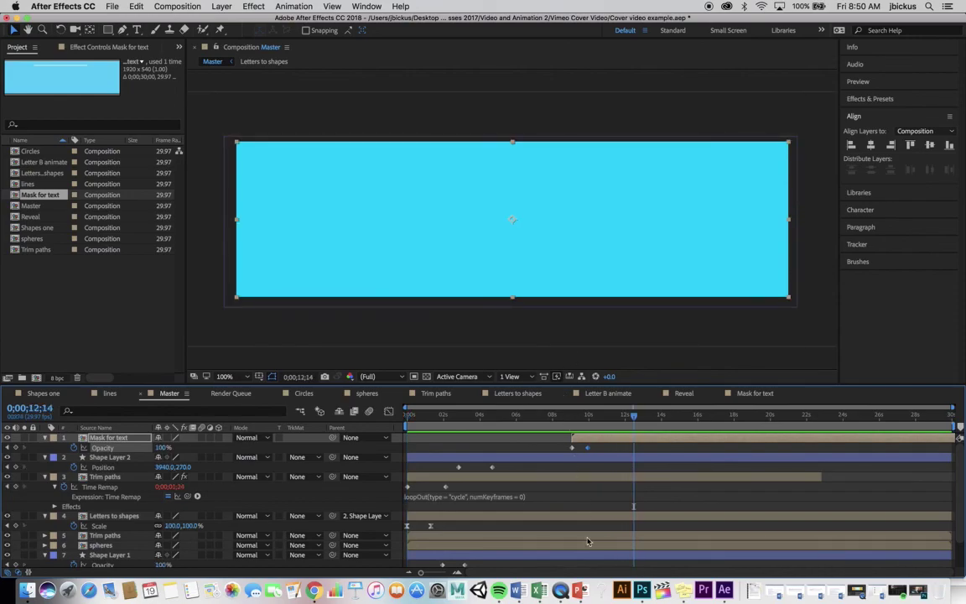